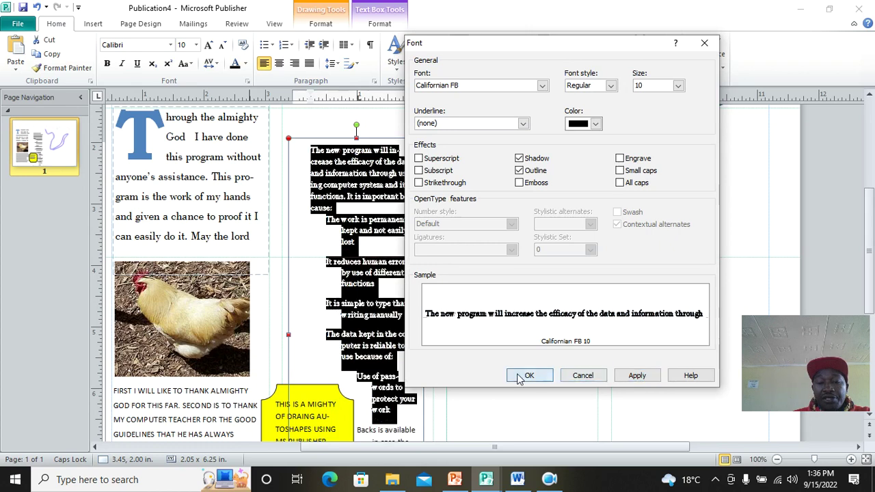
# Step: Apply the chosen Californian FB font with shadow and outline effects to the selected text, and deselect its text box
pyautogui.click(423, 292)
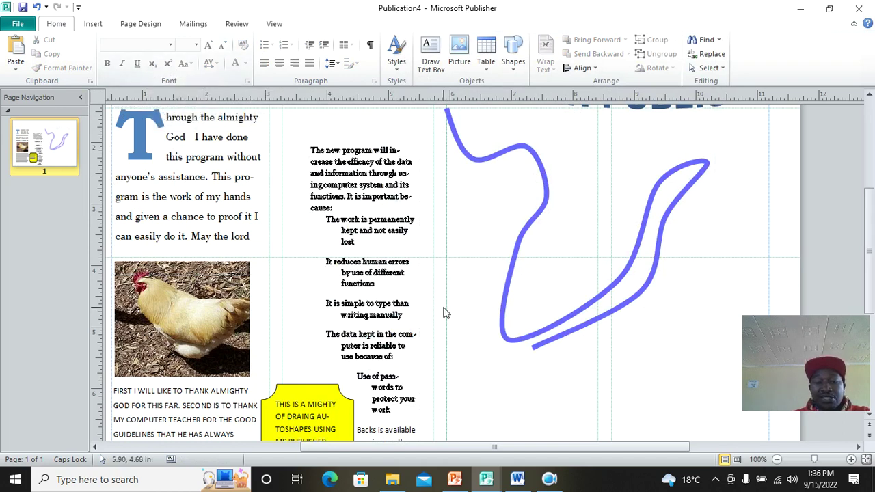
pyautogui.scroll(-2, 443, 307)
pyautogui.scroll(3, 447, 289)
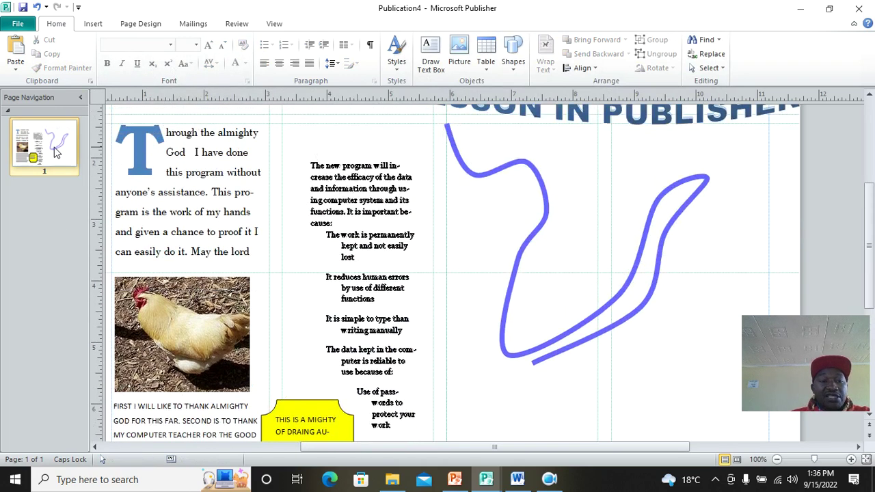
# Step: Draw a wide text box below the blue curve and enter "LOG10100 +LOG 10 100" in it
pyautogui.click(93, 23)
pyautogui.click(163, 68)
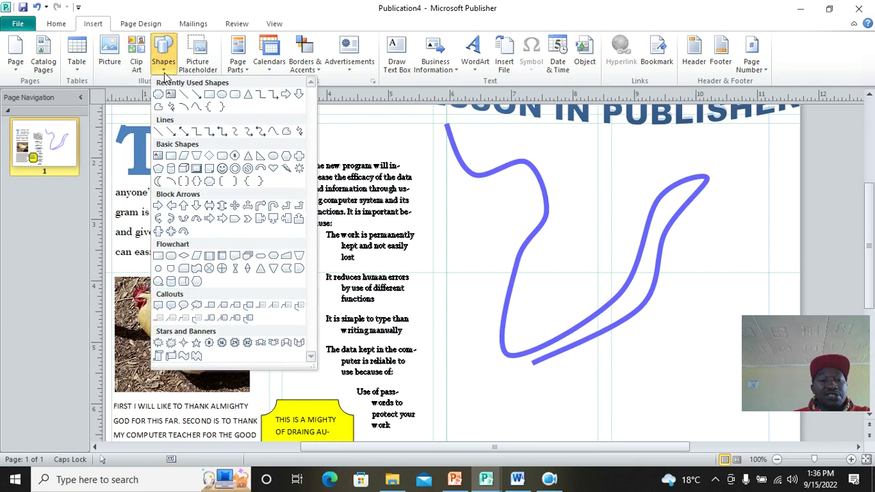
pyautogui.click(171, 96)
pyautogui.scroll(-5, 515, 322)
pyautogui.moveTo(471, 217)
pyautogui.mouseDown()
pyautogui.moveTo(580, 295)
pyautogui.moveTo(763, 297)
pyautogui.mouseUp()
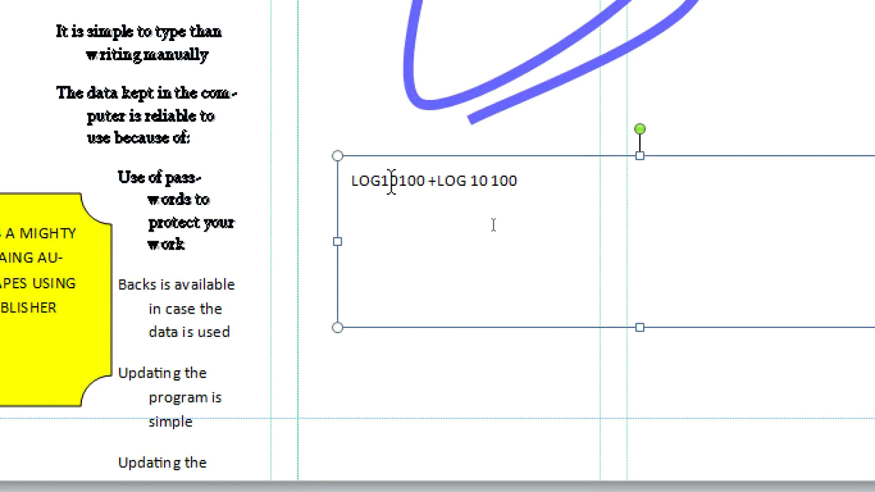
# Step: Format the base 10 after each LOG in the new expression as subscript
pyautogui.moveTo(399, 182); pyautogui.dragTo(381, 181)
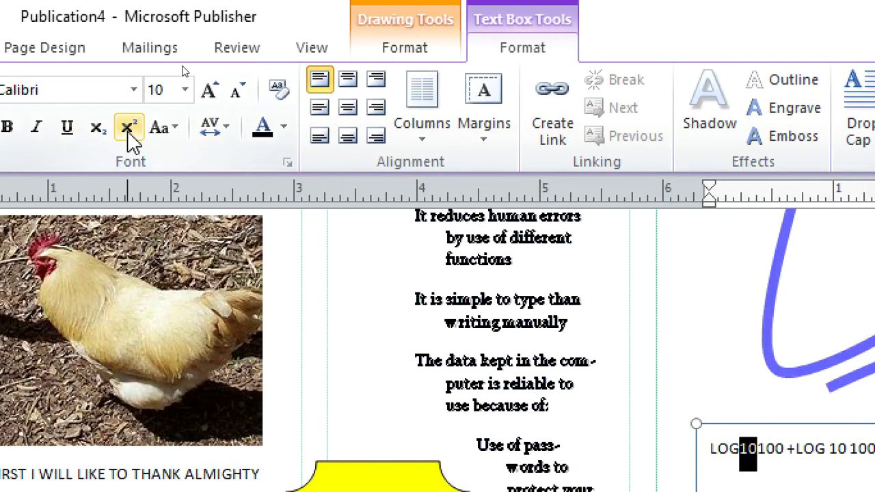
pyautogui.click(129, 136)
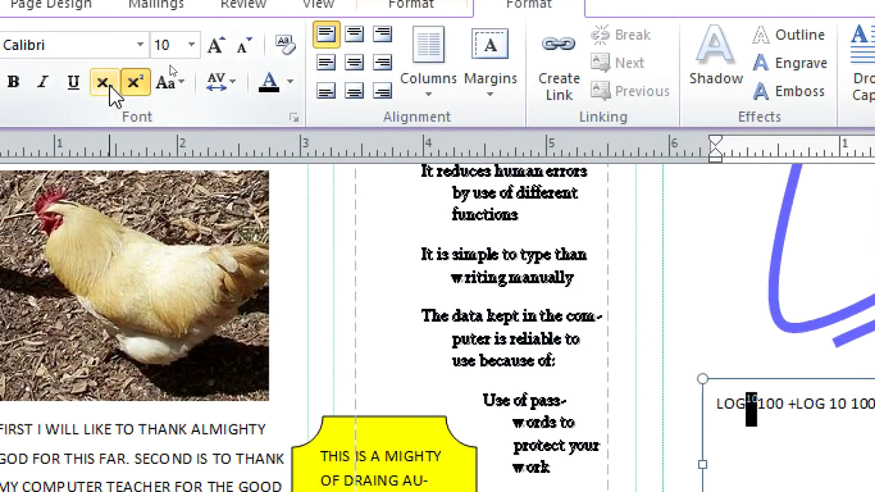
pyautogui.click(109, 88)
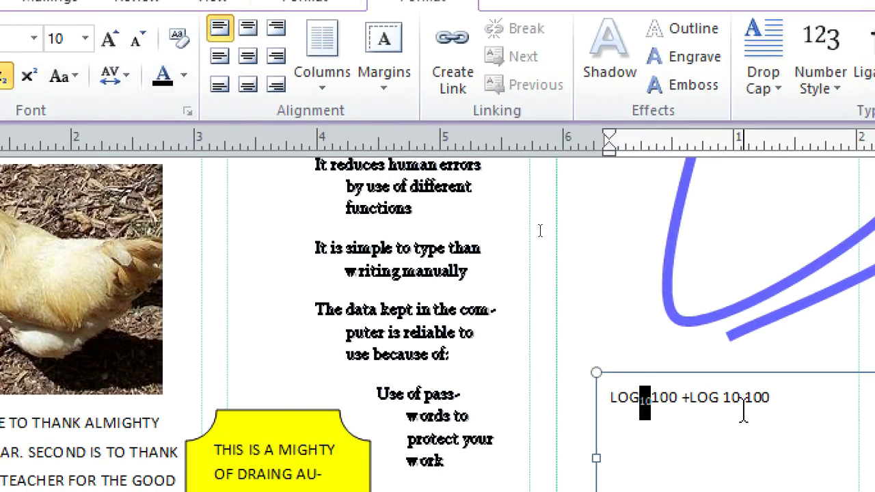
pyautogui.moveTo(743, 412); pyautogui.dragTo(722, 392)
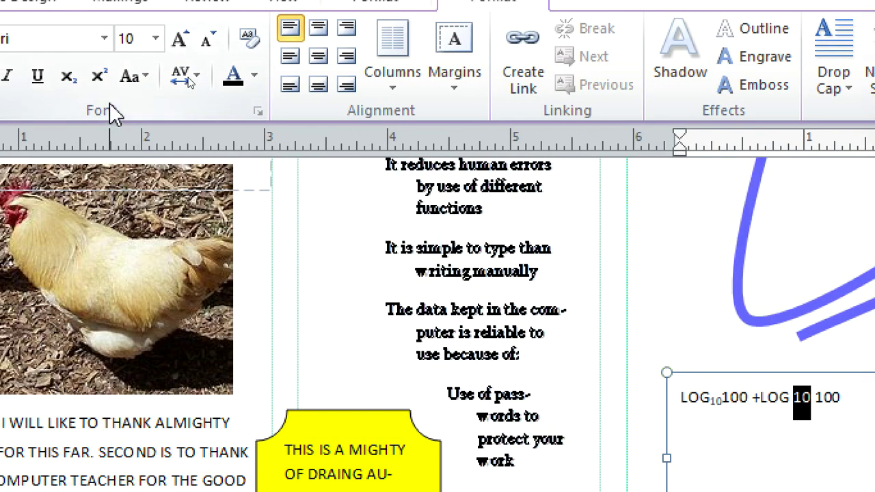
pyautogui.click(68, 76)
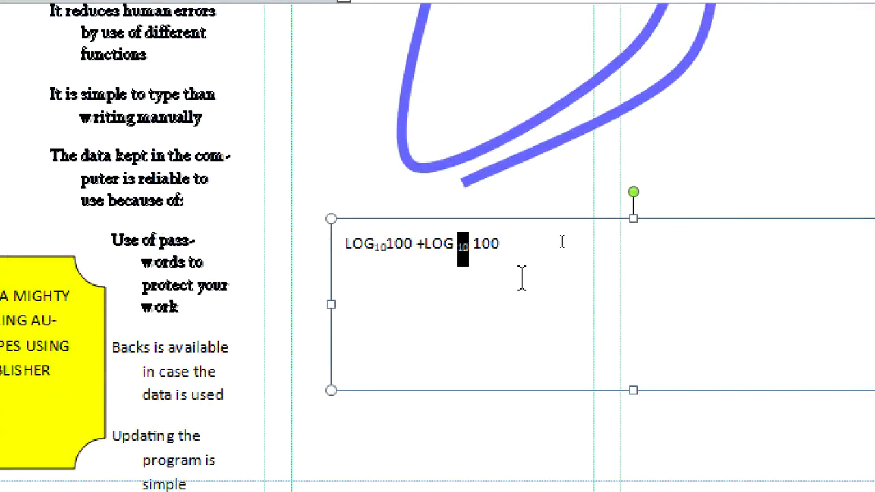
# Step: Set the font size of the whole logarithm expression to 20
pyautogui.moveTo(522, 277); pyautogui.dragTo(382, 246)
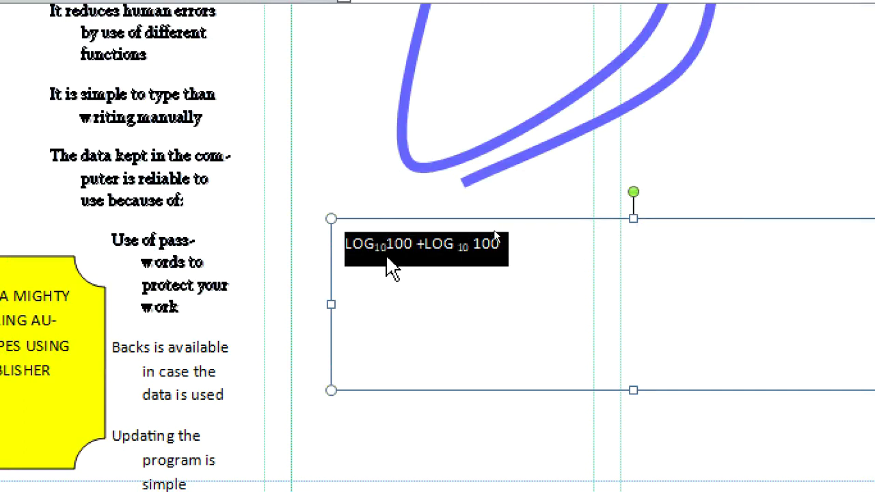
pyautogui.rightClick(386, 259)
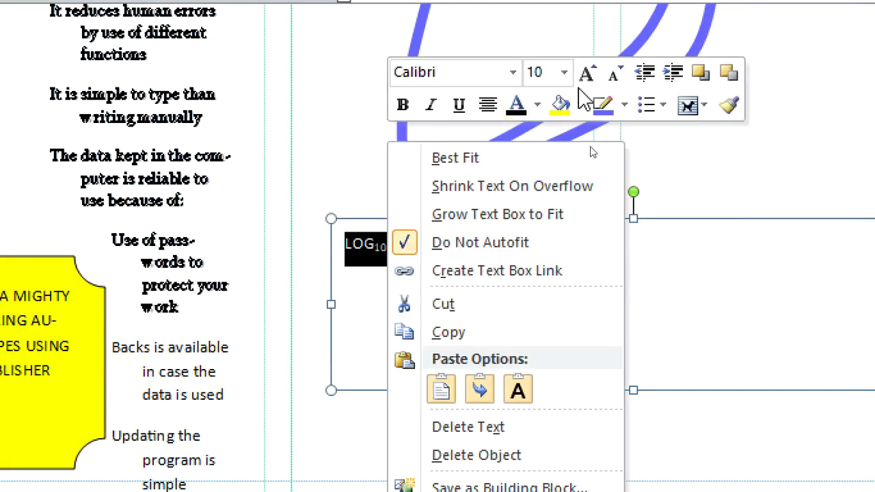
pyautogui.click(563, 72)
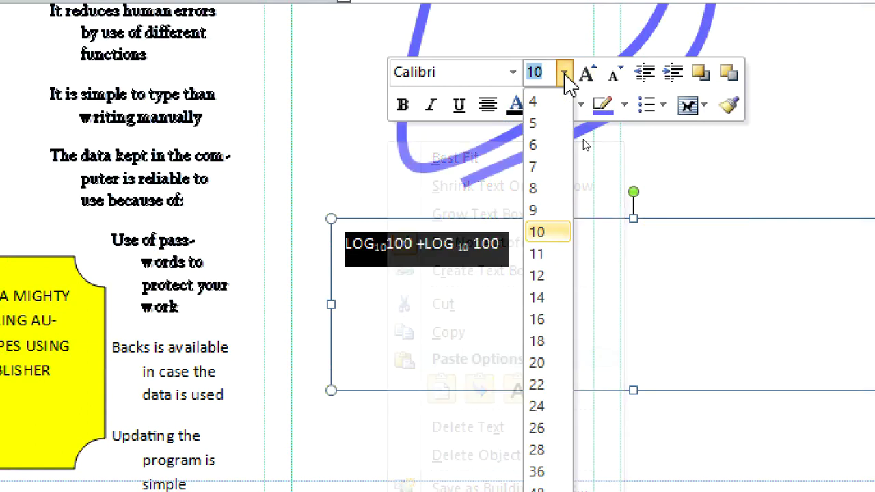
pyautogui.click(550, 364)
pyautogui.press('Right')
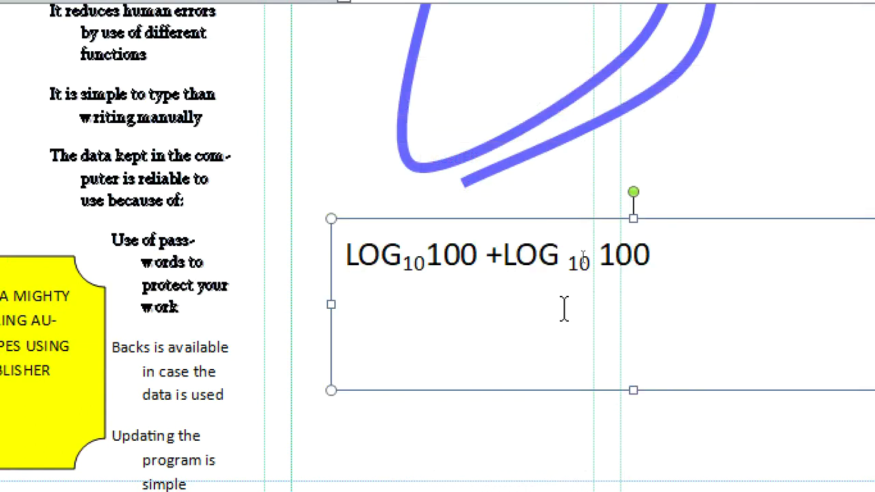
# Step: Add a new line reading "H30+" below the logarithm expression
pyautogui.click(454, 335)
pyautogui.click(719, 260)
pyautogui.press('Return')
pyautogui.write('H30+')
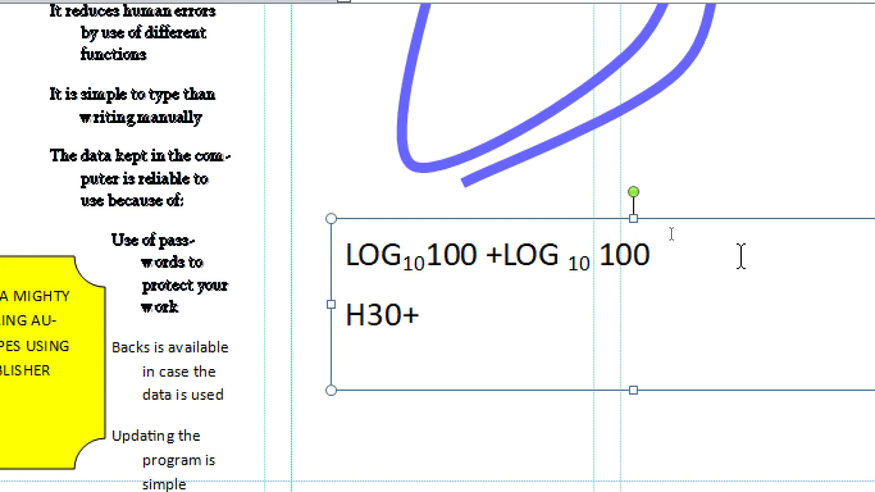
# Step: Format the plus sign in H30+ as superscript and the 3 as subscript
pyautogui.moveTo(419, 315); pyautogui.dragTo(404, 318)
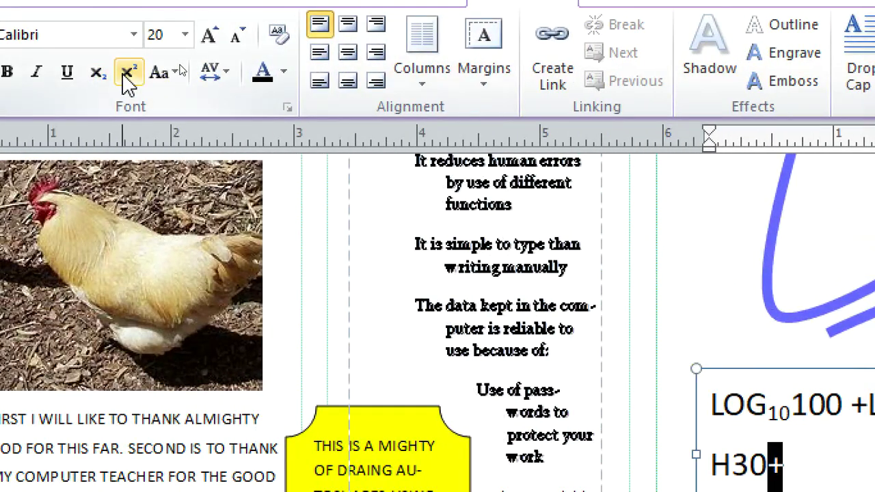
pyautogui.click(127, 74)
pyautogui.moveTo(633, 246); pyautogui.dragTo(614, 246)
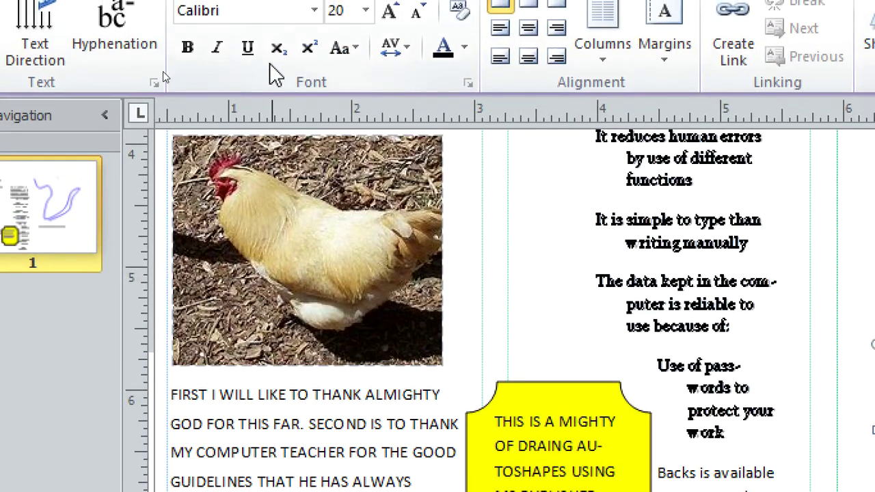
pyautogui.click(277, 49)
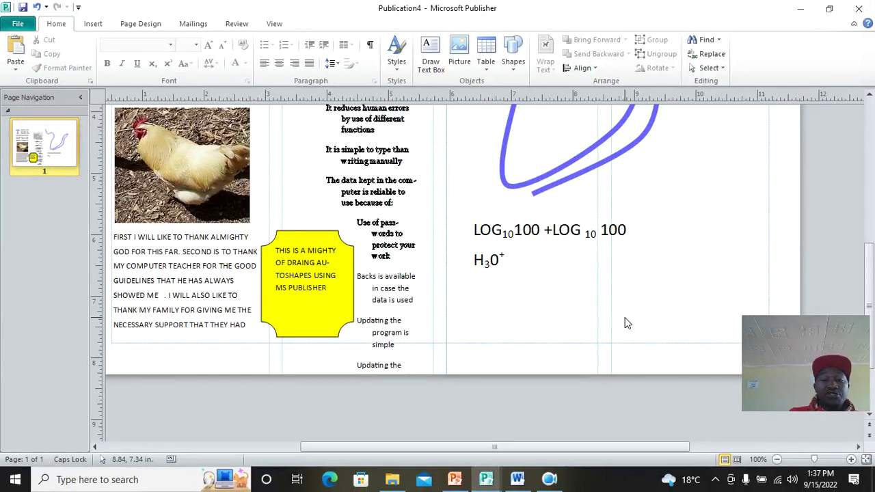
# Step: Set the page number format to I, II, III and start this section with 1
pyautogui.scroll(2, 690, 309)
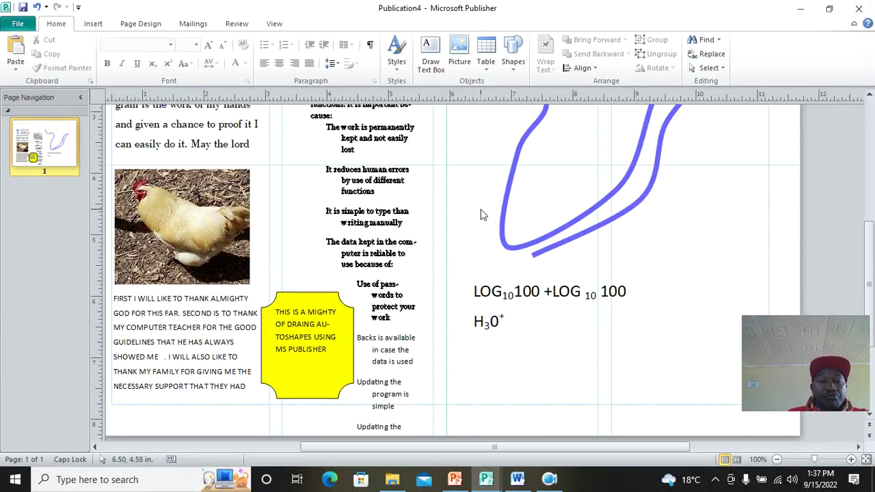
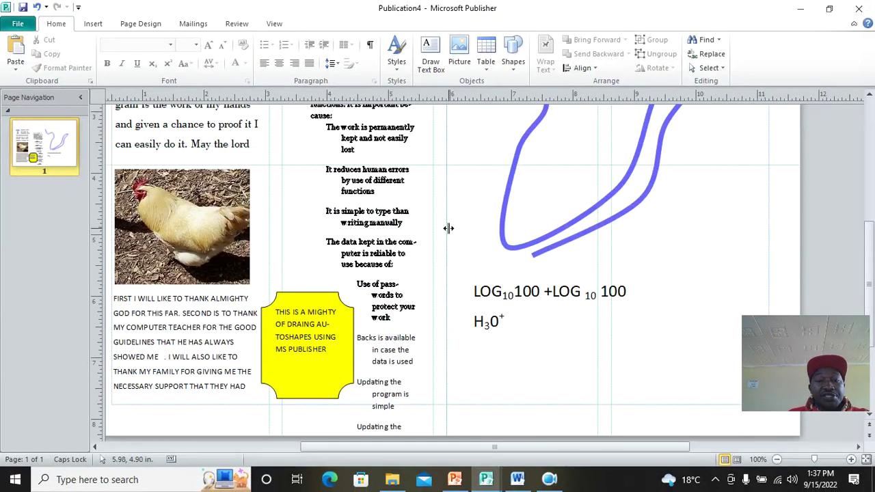
pyautogui.click(93, 23)
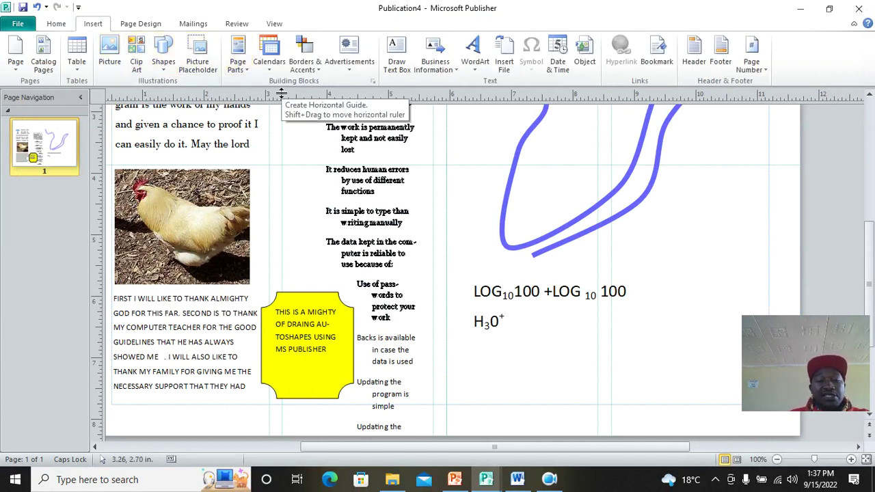
pyautogui.scroll(4, 314, 218)
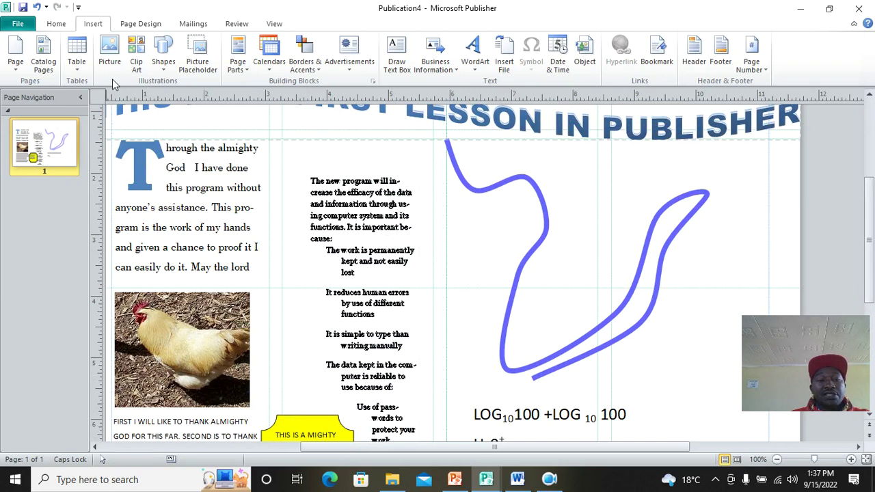
pyautogui.click(762, 70)
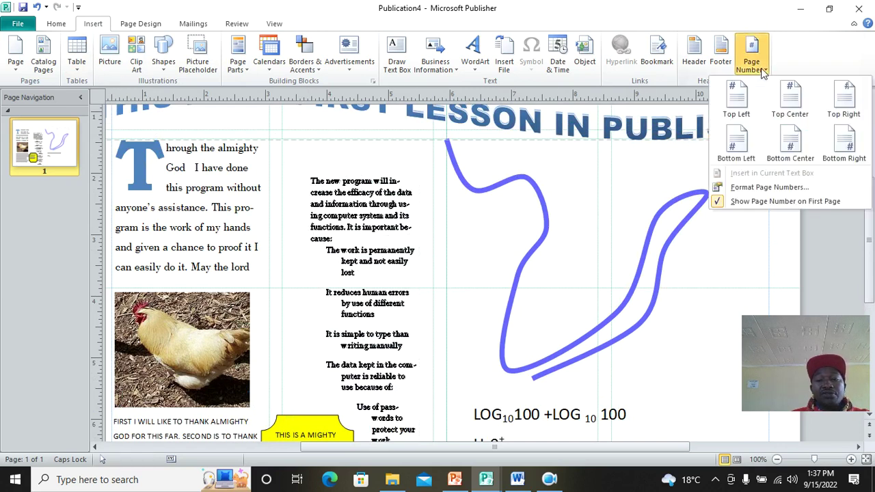
pyautogui.click(771, 187)
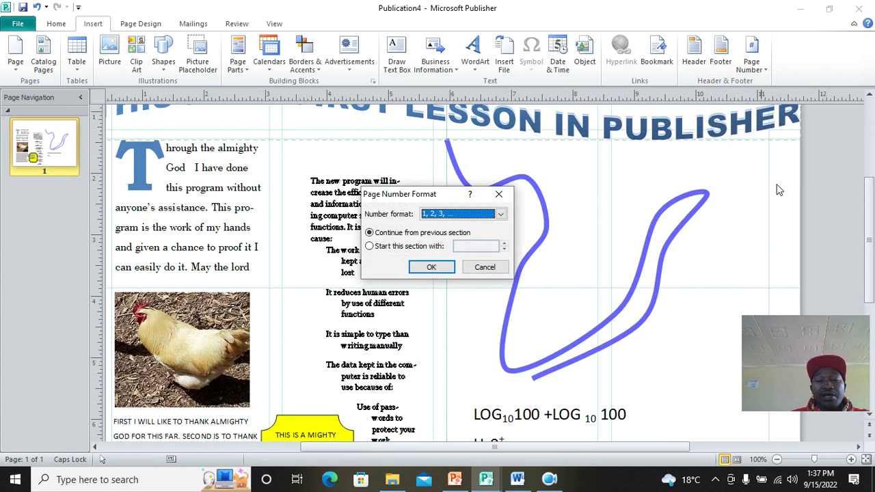
pyautogui.click(501, 213)
pyautogui.click(464, 244)
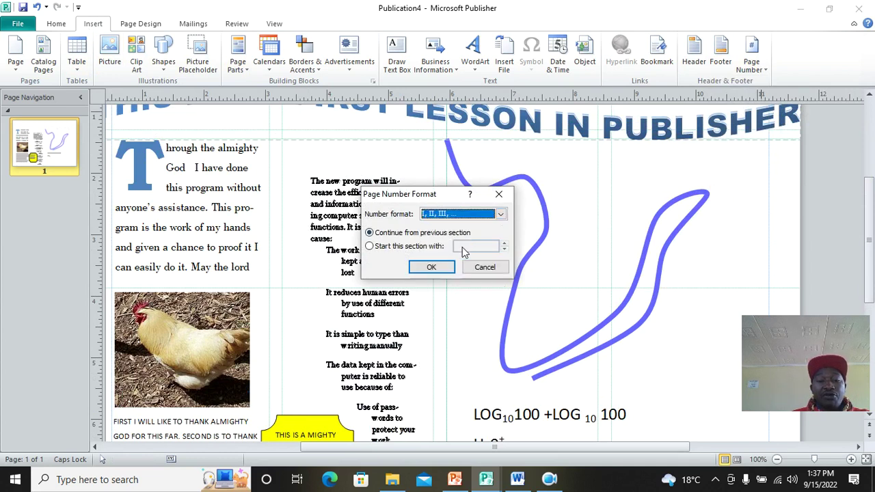
pyautogui.click(398, 247)
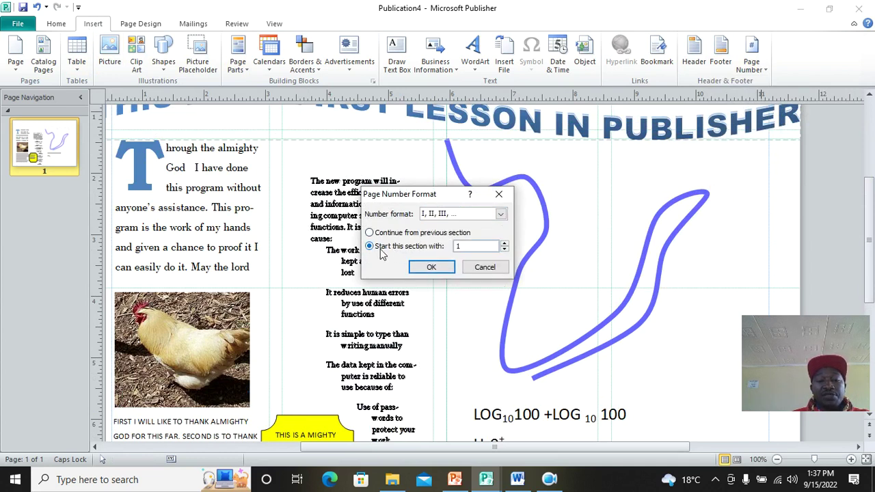
pyautogui.click(431, 267)
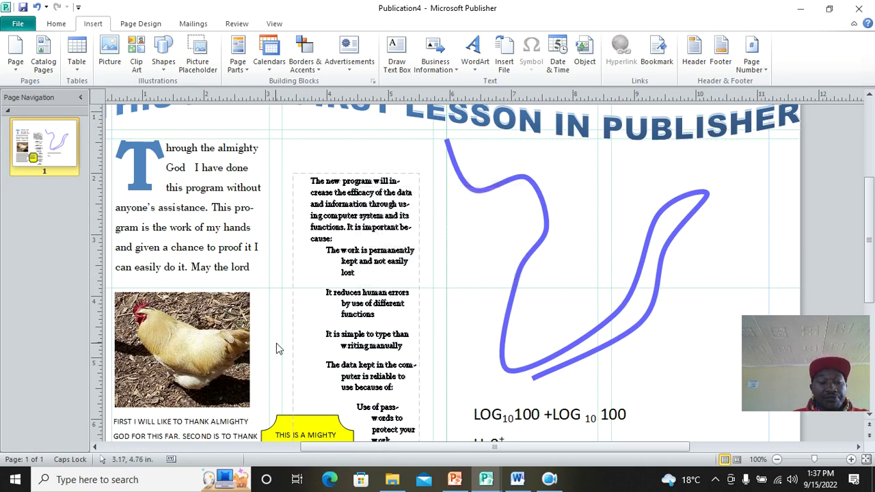
# Step: Insert a blank page after page 1
pyautogui.scroll(-5, 277, 348)
pyautogui.scroll(1, 294, 321)
pyautogui.scroll(5, 373, 294)
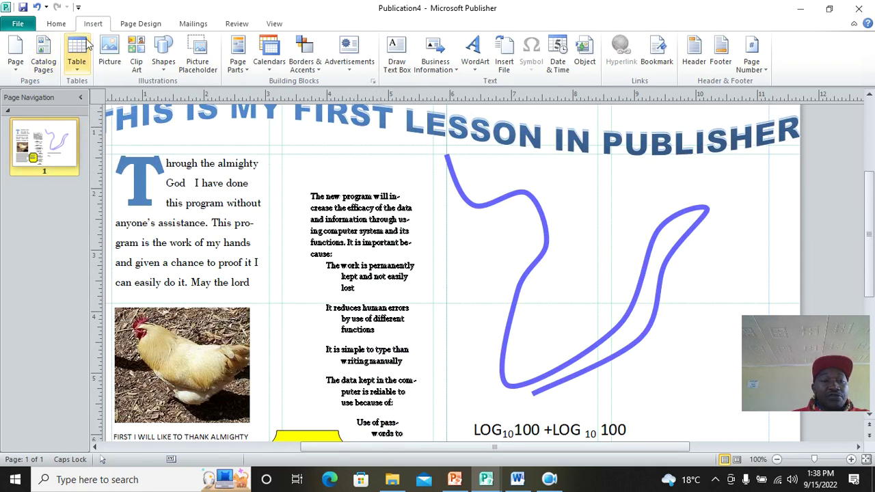
pyautogui.click(16, 71)
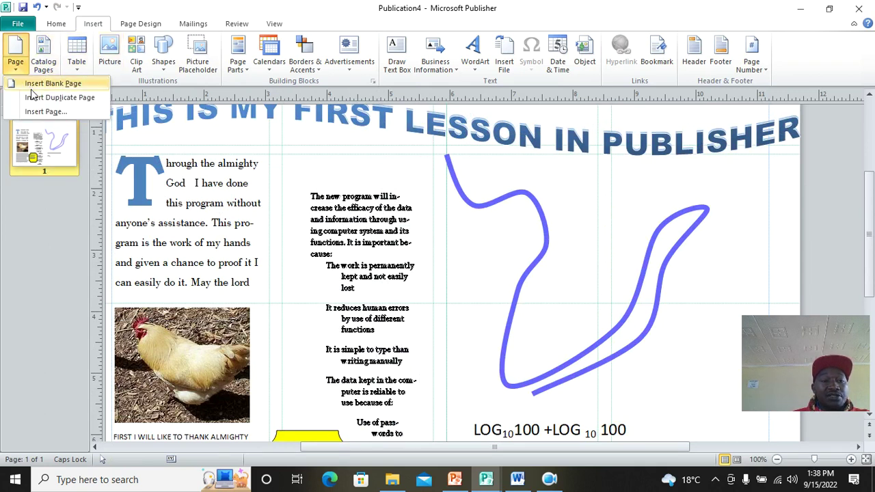
pyautogui.click(55, 83)
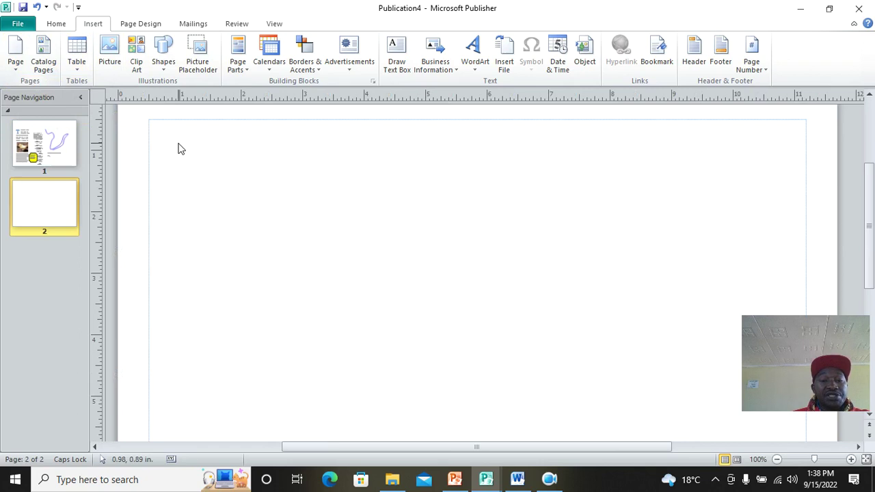
# Step: Insert 10 more blank pages after page 2
pyautogui.click(16, 66)
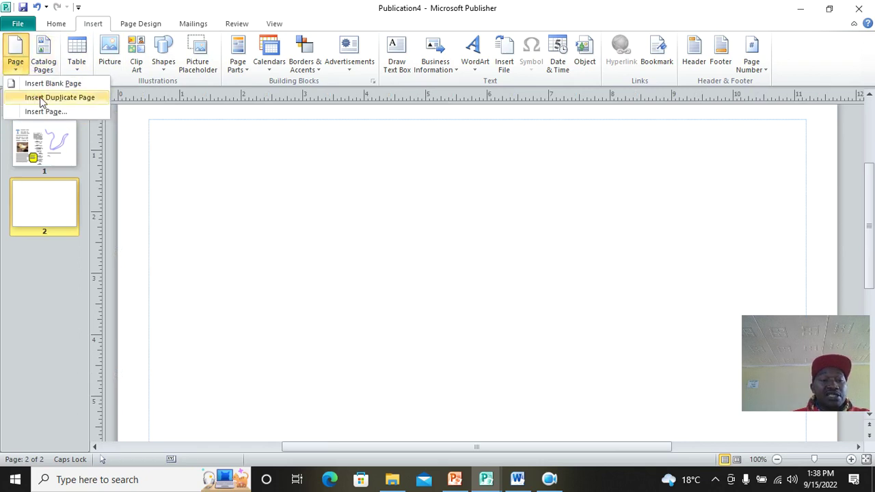
pyautogui.click(48, 111)
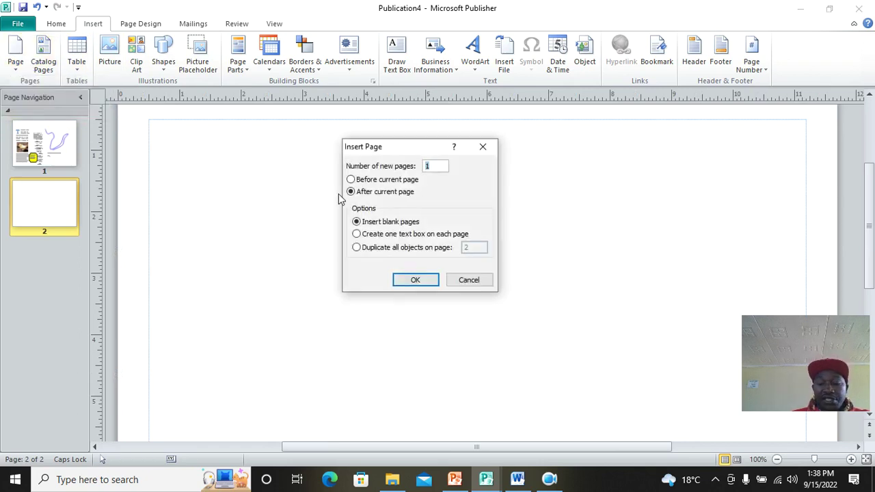
pyautogui.click(414, 280)
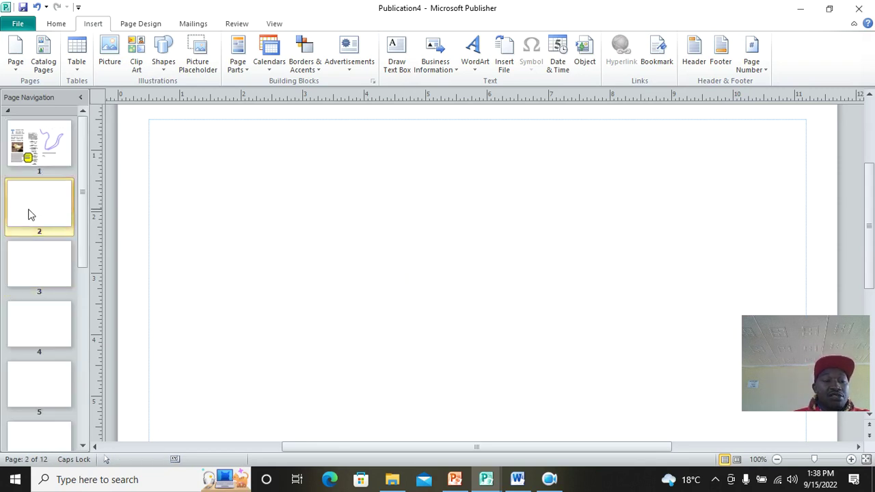
# Step: Look over blank page 2 and return to page 1
pyautogui.scroll(-5, 262, 256)
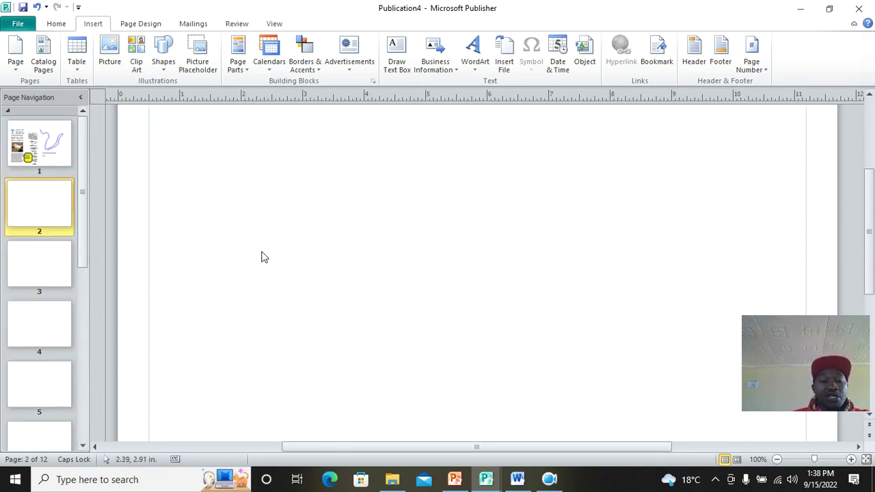
pyautogui.scroll(4, 304, 254)
pyautogui.scroll(5, 306, 254)
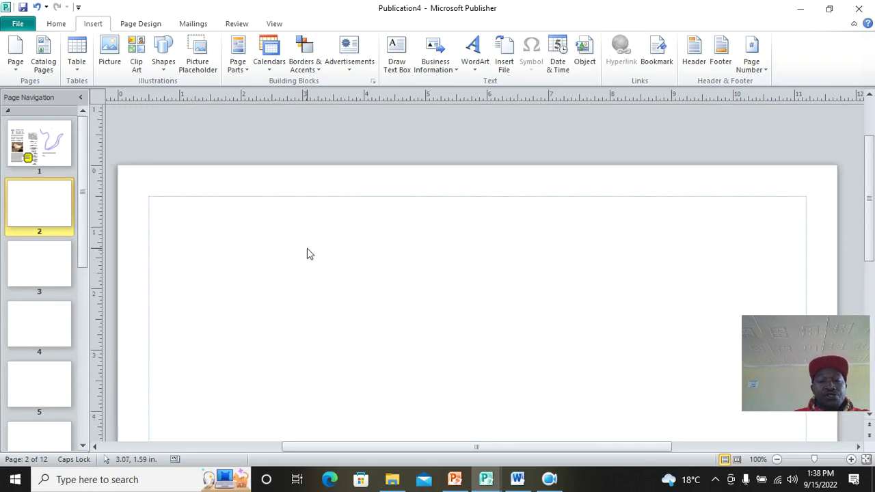
pyautogui.click(63, 156)
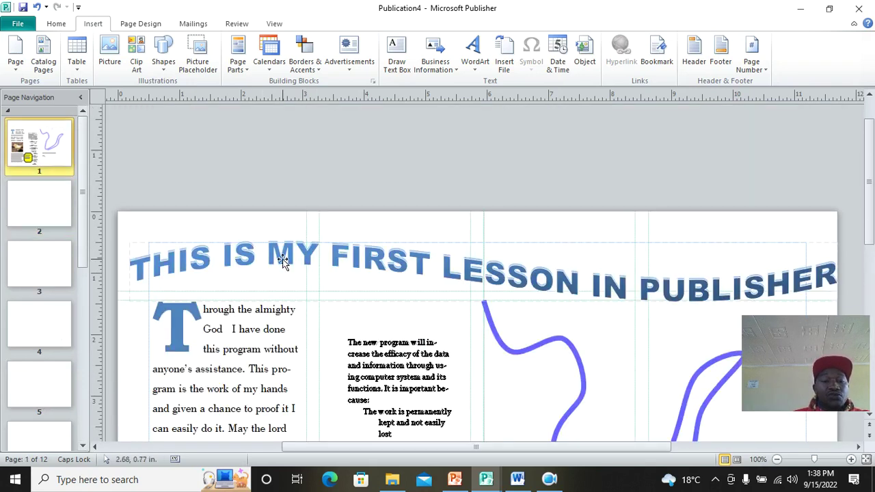
# Step: Delete the WordArt heading on page 1 and open the publication's master page for editing
pyautogui.click(332, 262)
pyautogui.press('Delete')
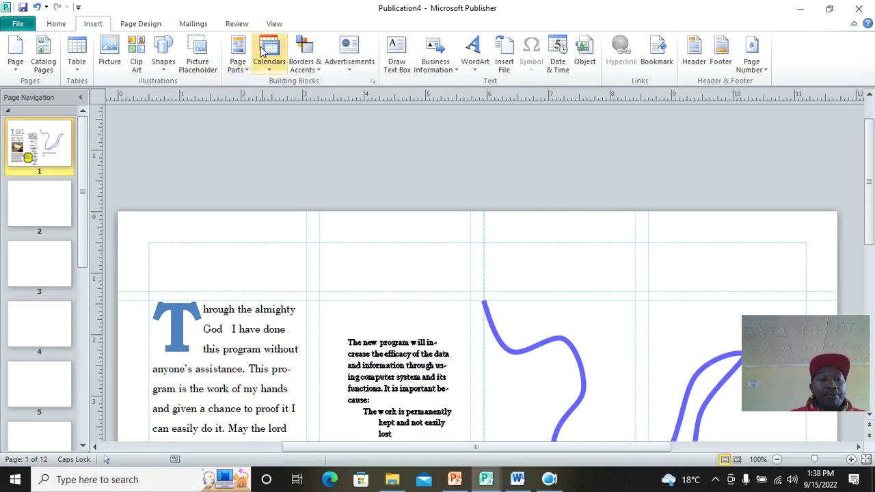
pyautogui.click(274, 24)
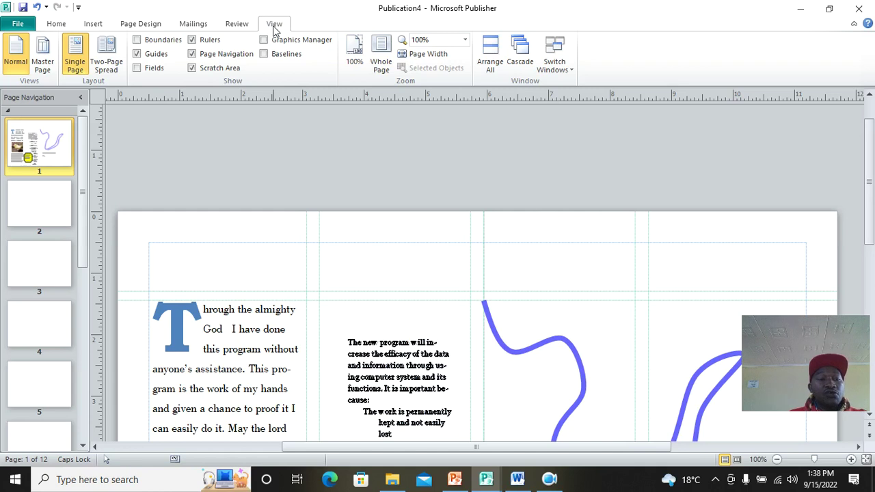
pyautogui.click(44, 63)
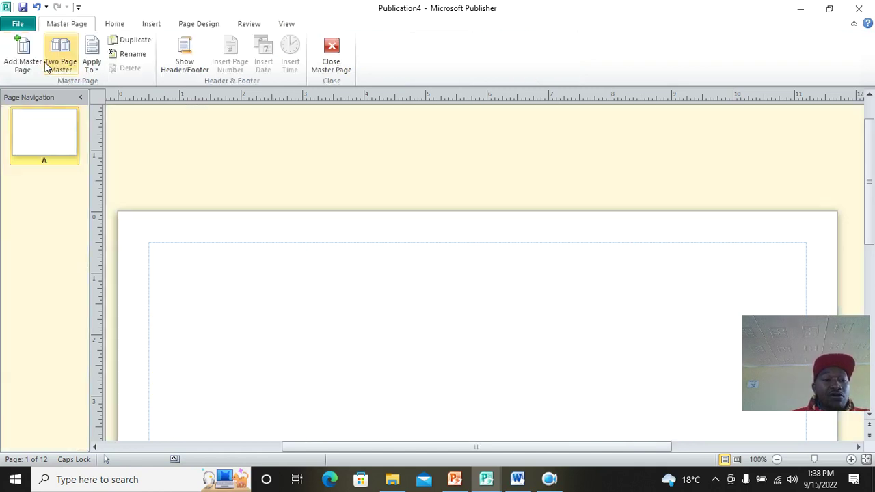
pyautogui.scroll(-3, 326, 227)
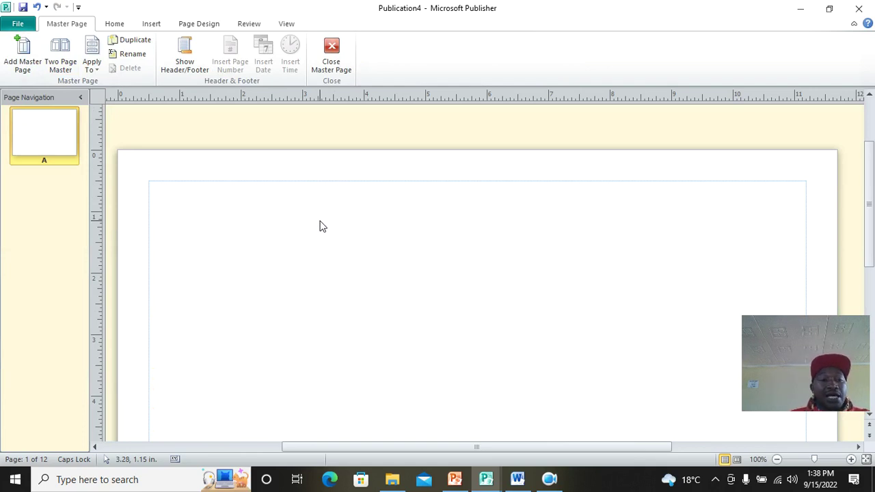
# Step: Insert a blue wave-shaped WordArt on the master page with the text "This is a publication for demonstration"
pyautogui.click(151, 24)
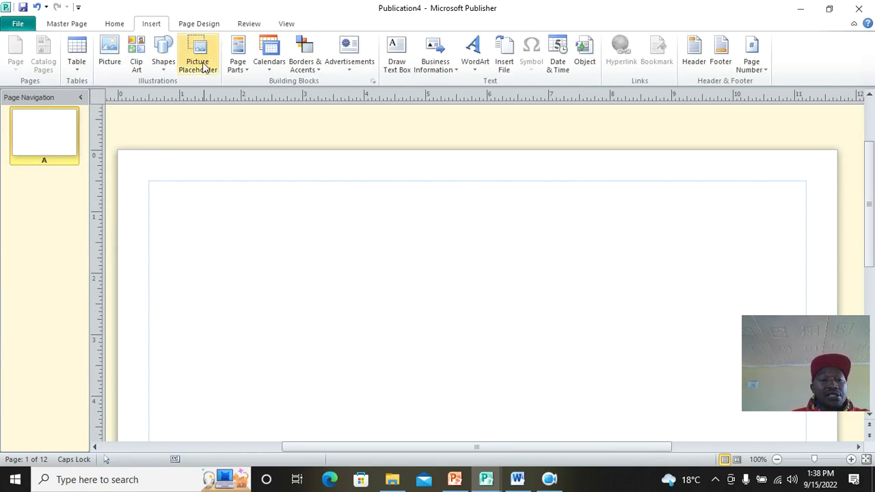
pyautogui.click(477, 67)
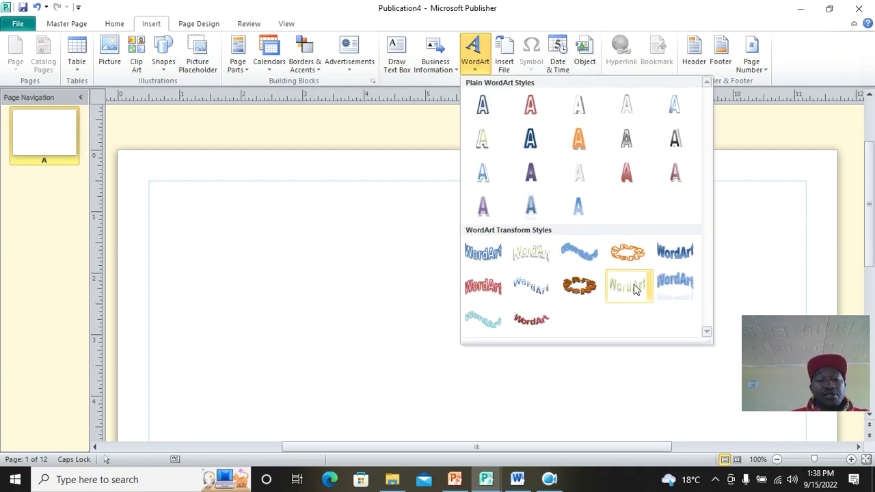
pyautogui.click(531, 287)
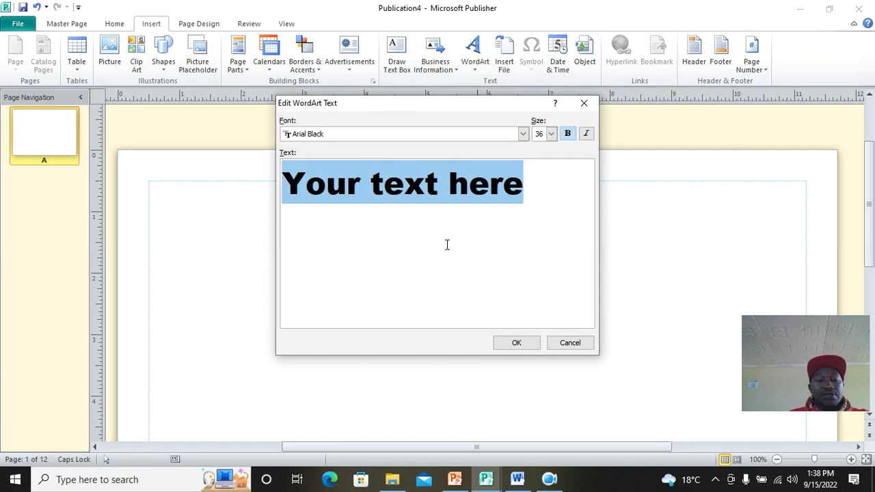
pyautogui.write('TH')
pyautogui.press('BackSpace')
pyautogui.press('capslock')
pyautogui.write('e')
pyautogui.press('BackSpace')
pyautogui.write('his is ')
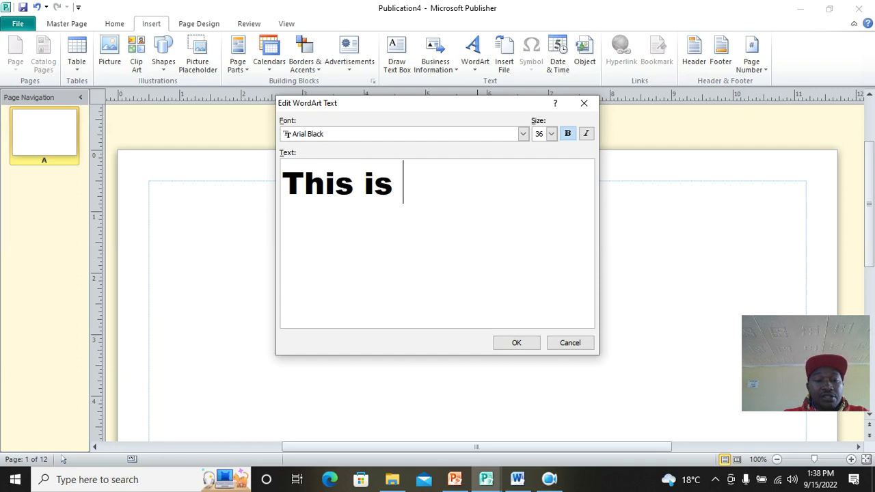
pyautogui.write('a publica')
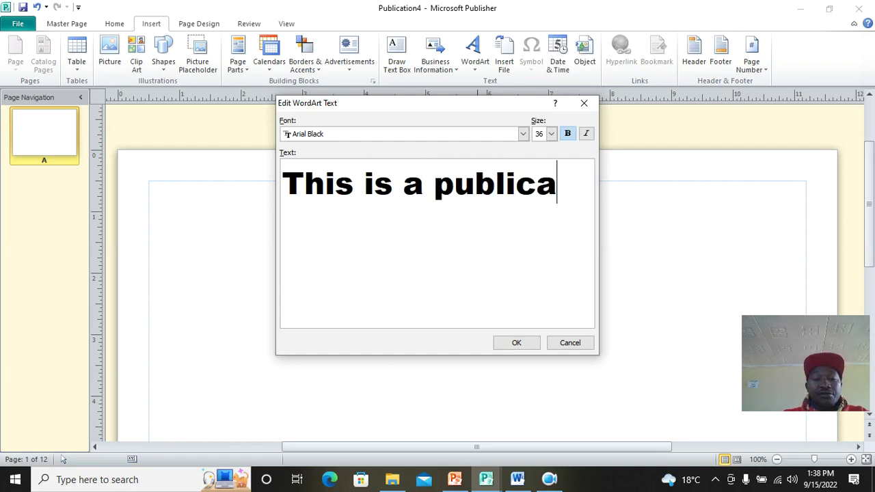
pyautogui.write('tion for demon')
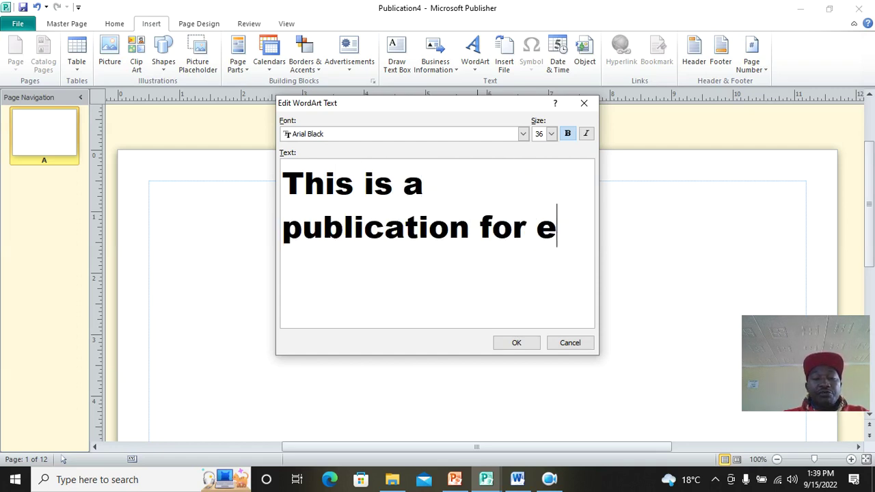
pyautogui.write('stration')
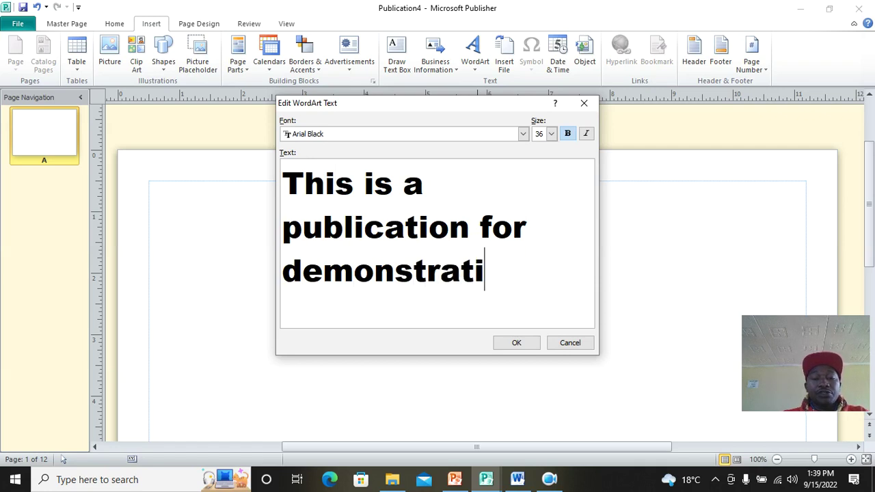
# Step: Set the WordArt font to Arial Rounded MT Bold and place the WordArt along the master page's top margin
pyautogui.click(522, 133)
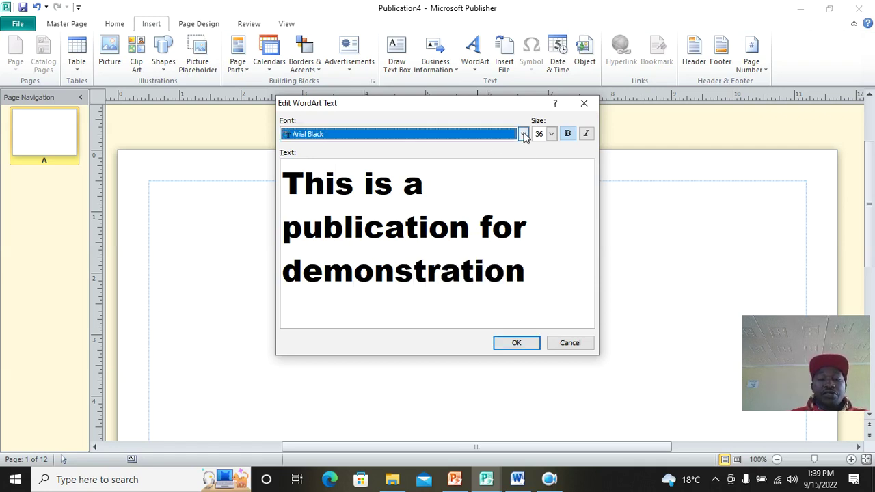
pyautogui.scroll(-1, 392, 169)
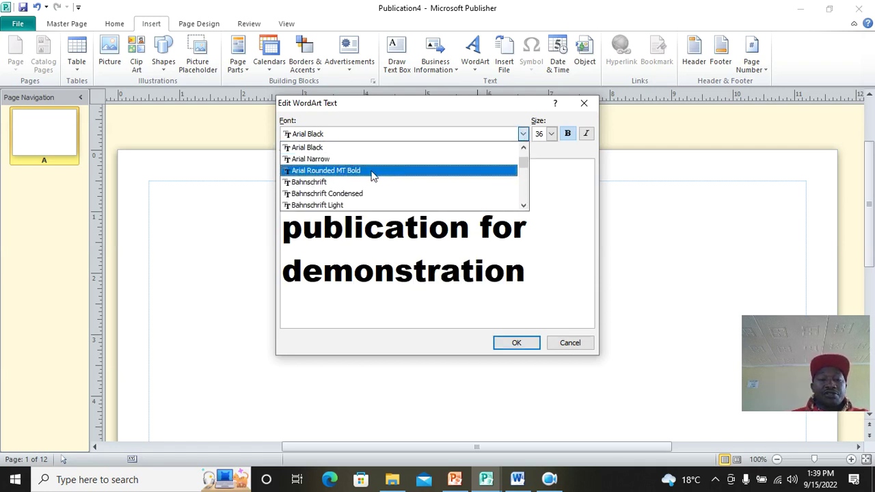
pyautogui.click(369, 171)
pyautogui.click(516, 343)
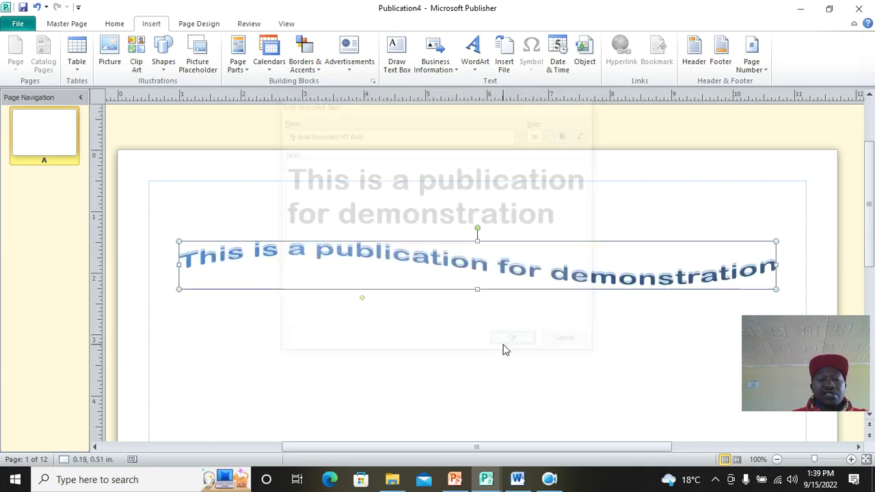
pyautogui.click(499, 230)
pyautogui.moveTo(502, 279); pyautogui.dragTo(513, 202)
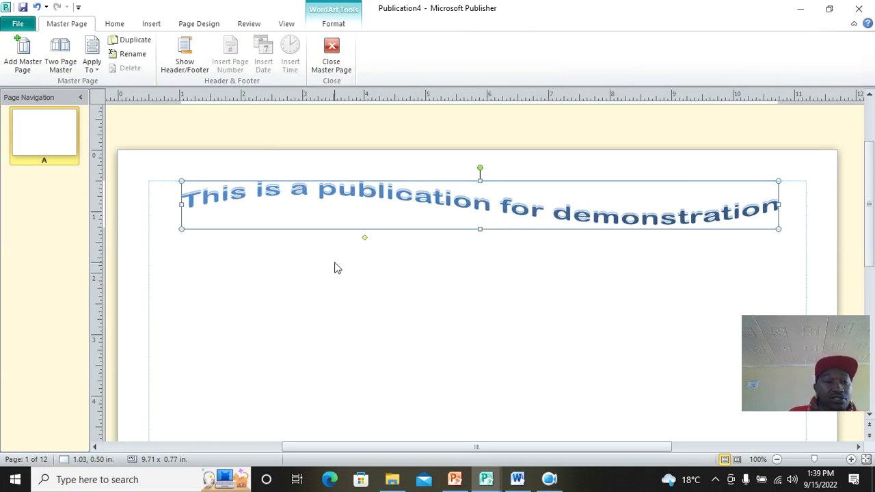
# Step: Draw a flowchart stored-data shape about 2.52 x 0.55 in near the master page's lower-left margin and fill it black
pyautogui.scroll(-6, 321, 266)
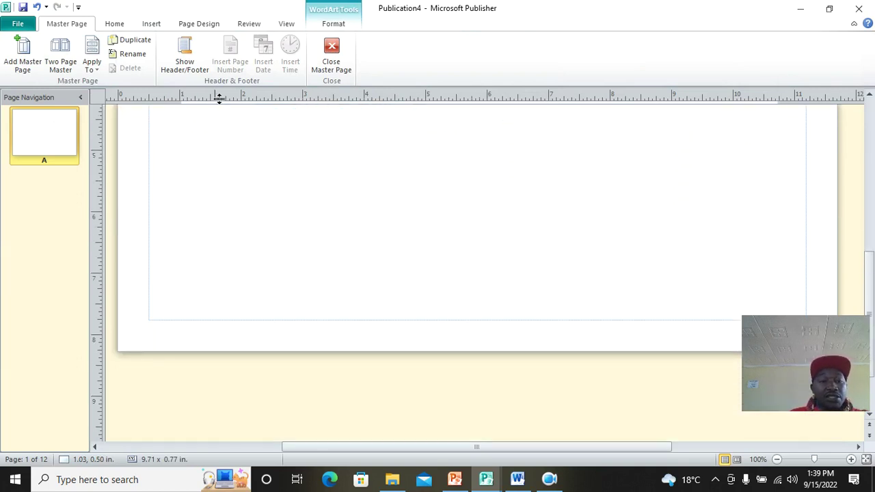
pyautogui.click(146, 25)
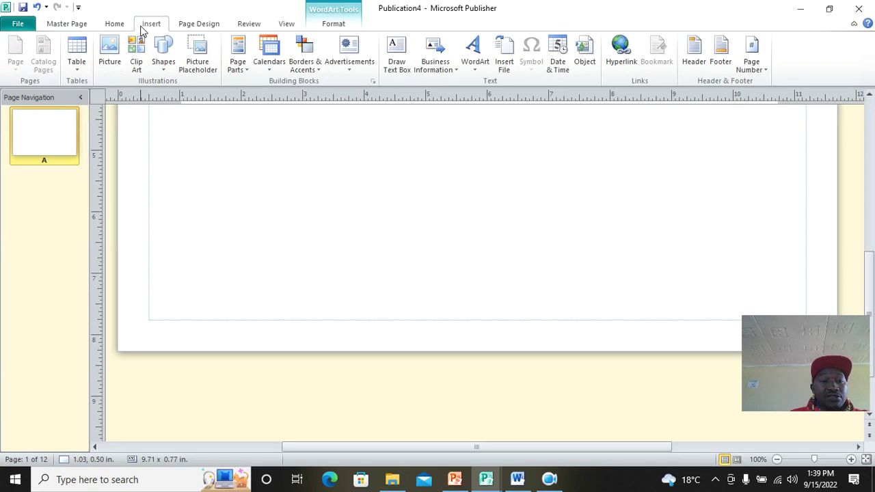
pyautogui.click(164, 65)
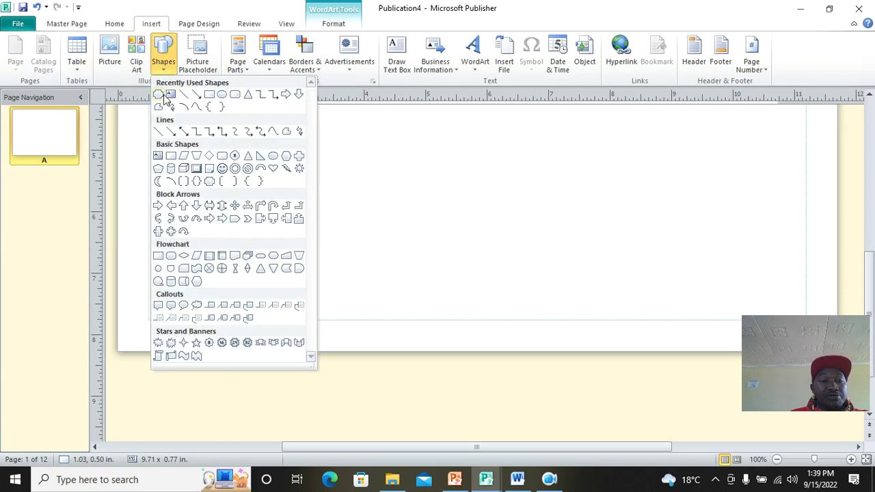
pyautogui.click(285, 268)
pyautogui.moveTo(168, 278); pyautogui.dragTo(324, 313)
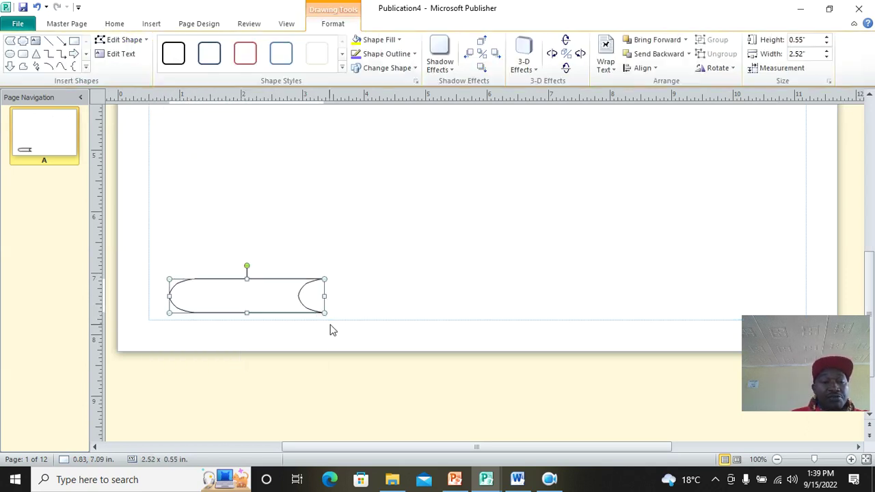
pyautogui.click(383, 40)
pyautogui.click(356, 103)
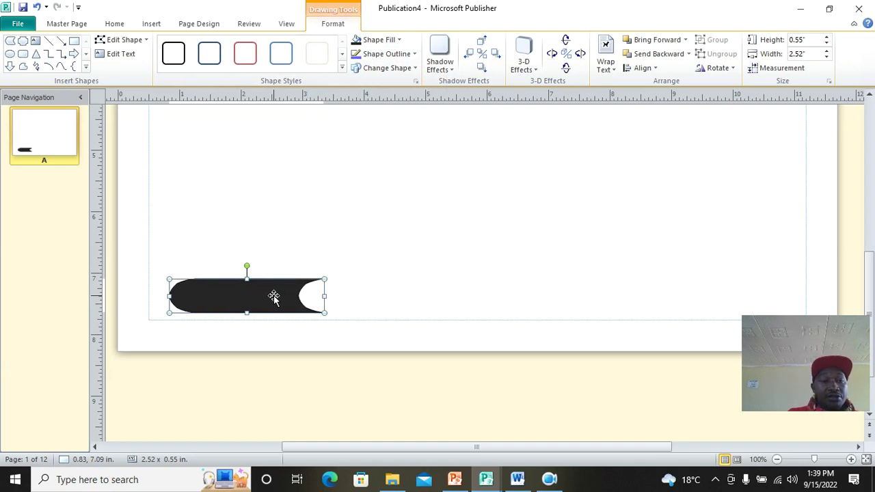
# Step: Make two copies of the black shape and spread them to its right along the master page's bottom margin
pyautogui.click(114, 23)
pyautogui.click(35, 54)
pyautogui.click(15, 51)
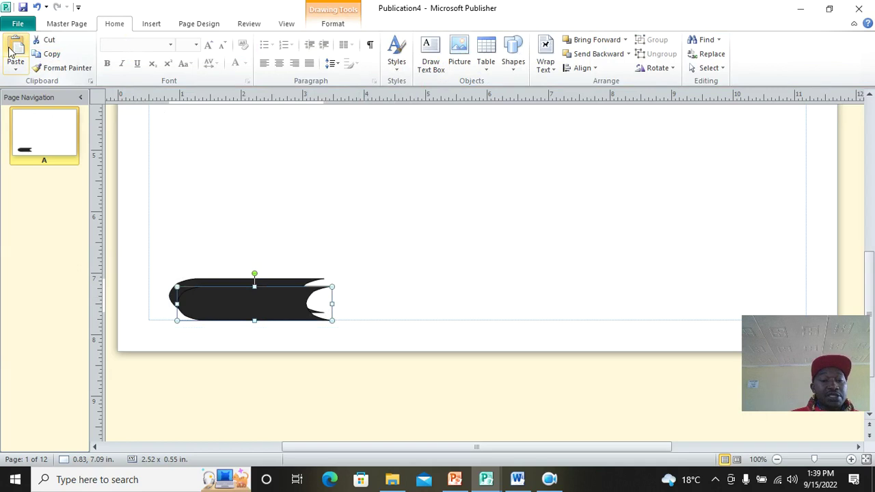
pyautogui.moveTo(278, 298); pyautogui.dragTo(435, 300)
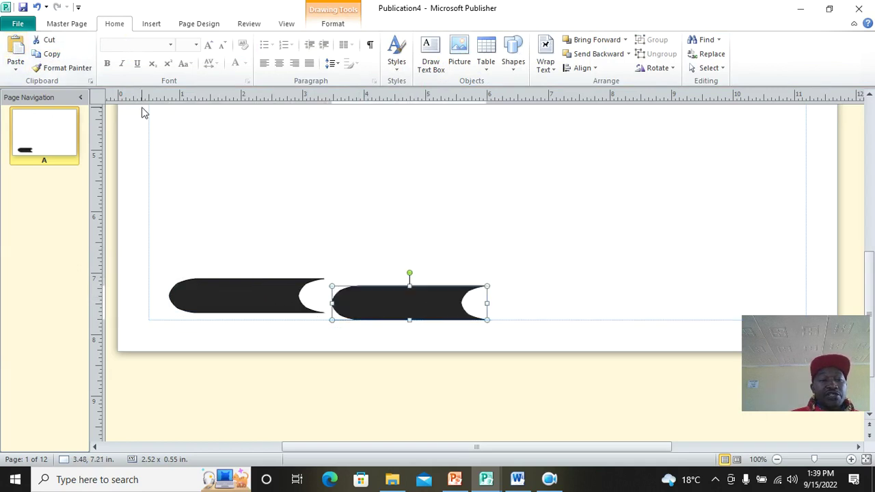
pyautogui.click(15, 52)
pyautogui.moveTo(238, 312); pyautogui.dragTo(649, 298)
pyautogui.click(521, 240)
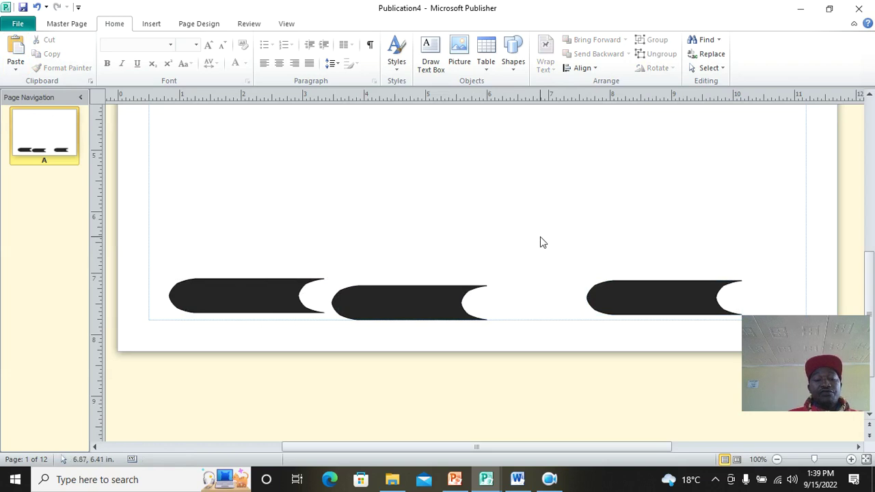
# Step: Save the publication and close the master page view
pyautogui.scroll(5, 535, 242)
pyautogui.scroll(5, 536, 240)
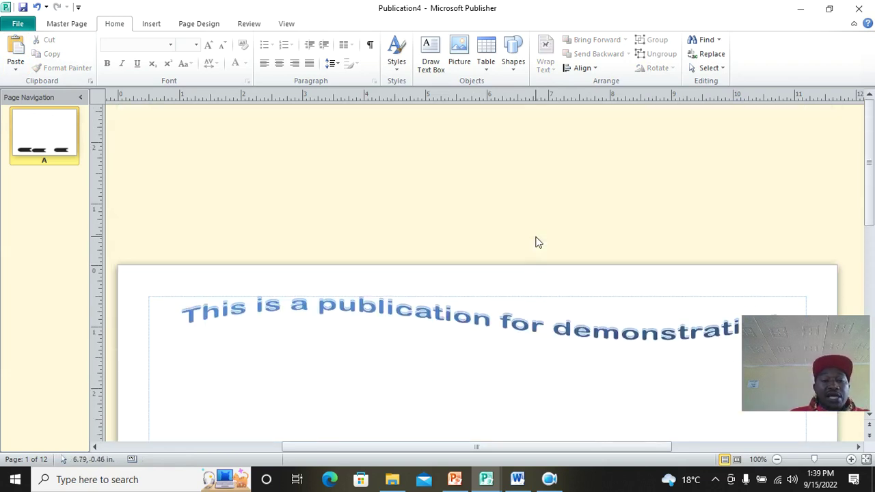
pyautogui.scroll(-1, 520, 236)
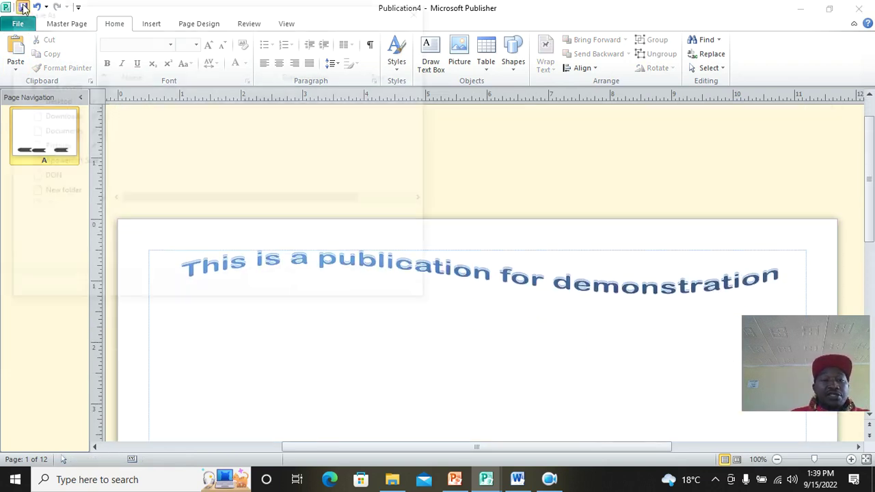
pyautogui.click(23, 7)
pyautogui.click(321, 286)
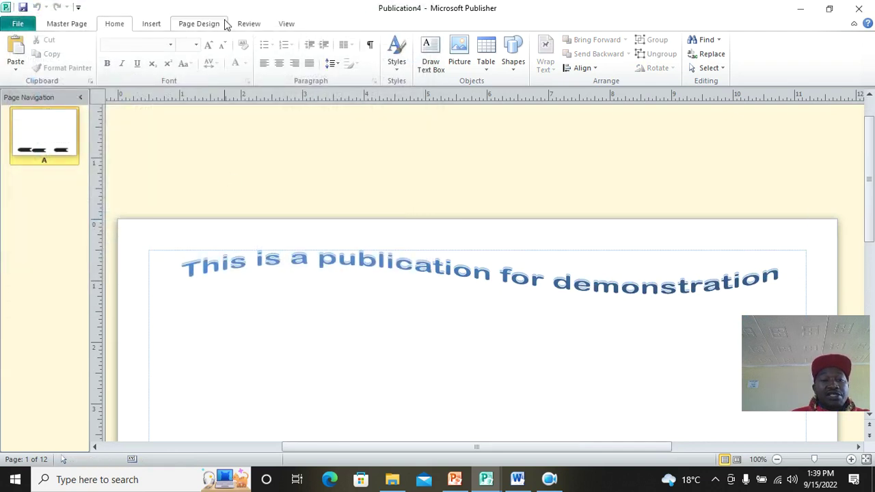
pyautogui.click(82, 26)
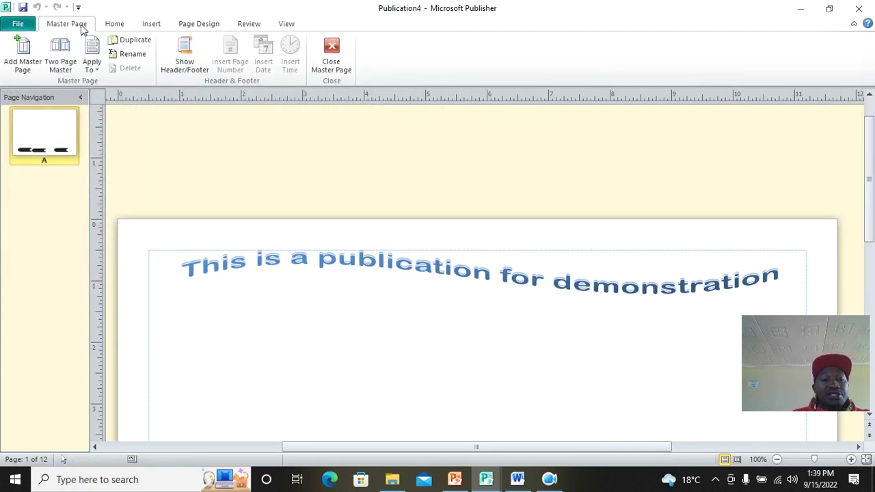
pyautogui.click(331, 53)
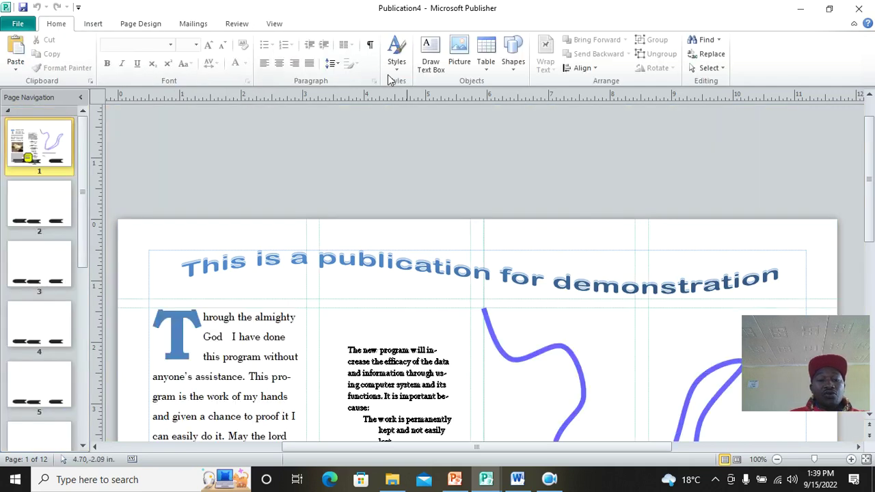
# Step: Check pages 1, 2, 3 and 5 for the master page heading and footer shapes, ending on page 2
pyautogui.scroll(-5, 601, 241)
pyautogui.click(39, 220)
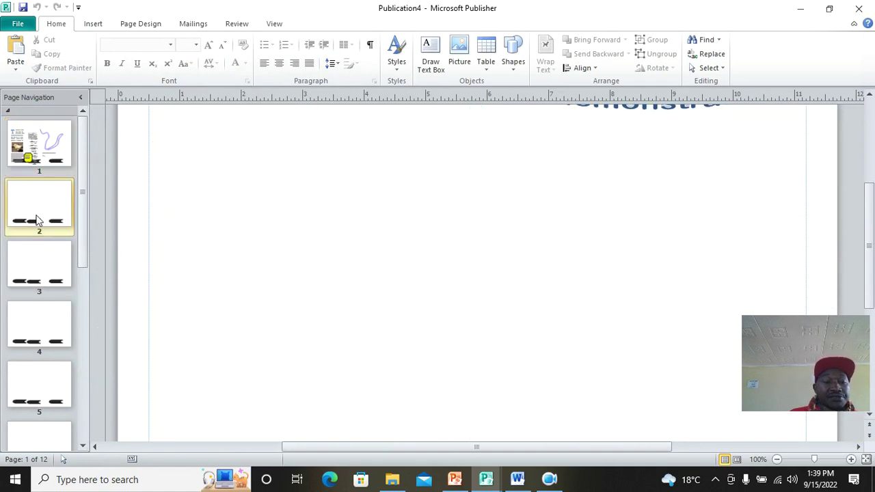
pyautogui.scroll(-5, 350, 354)
pyautogui.scroll(6, 403, 303)
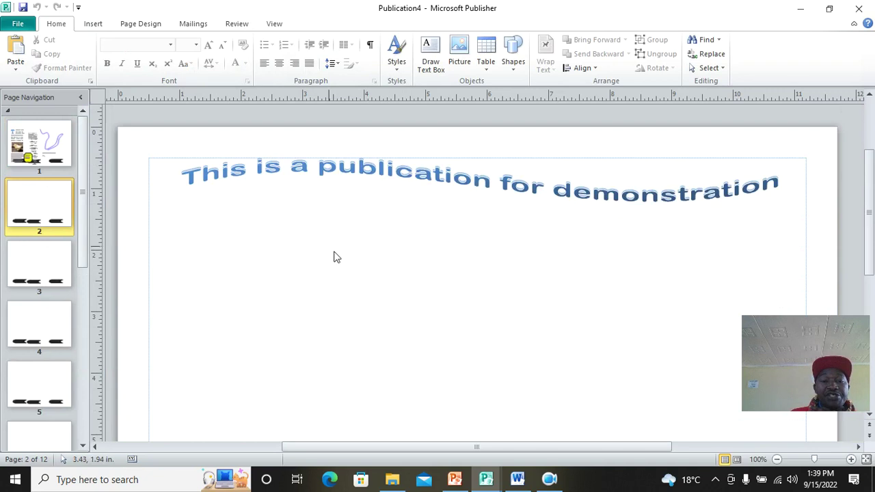
pyautogui.scroll(-5, 315, 216)
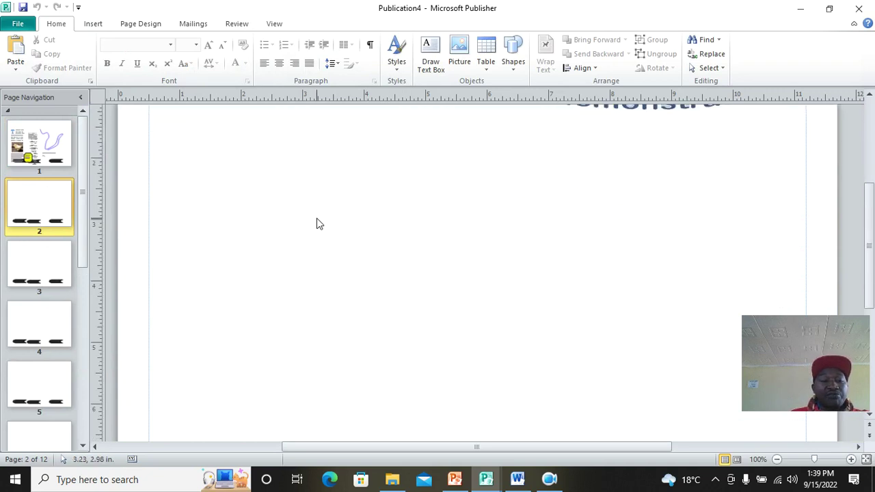
pyautogui.click(21, 273)
pyautogui.scroll(6, 365, 250)
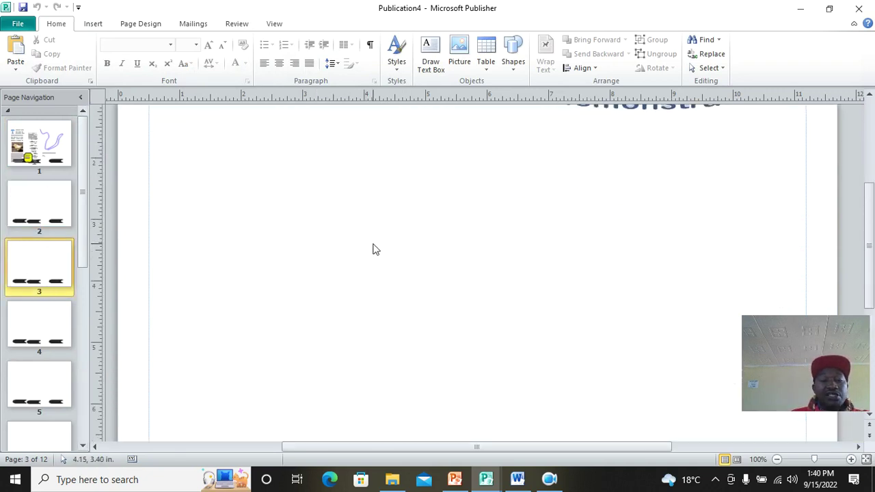
pyautogui.click(43, 400)
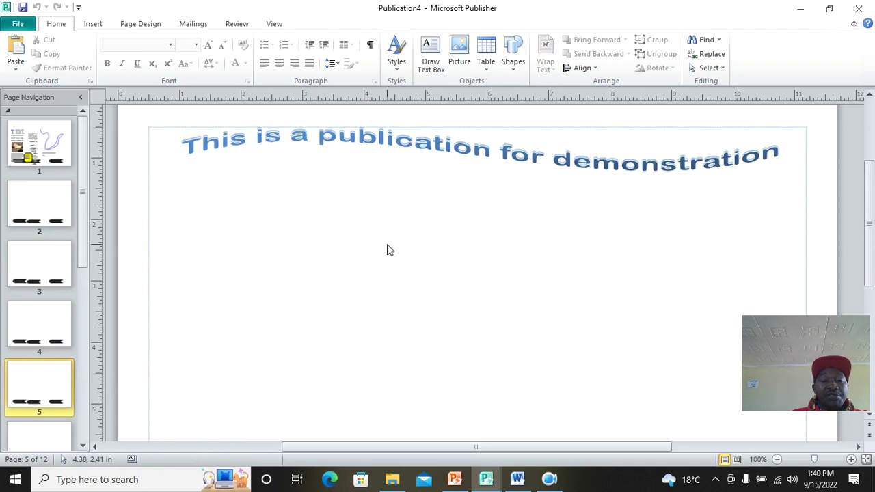
pyautogui.scroll(-2, 369, 254)
pyautogui.scroll(2, 364, 257)
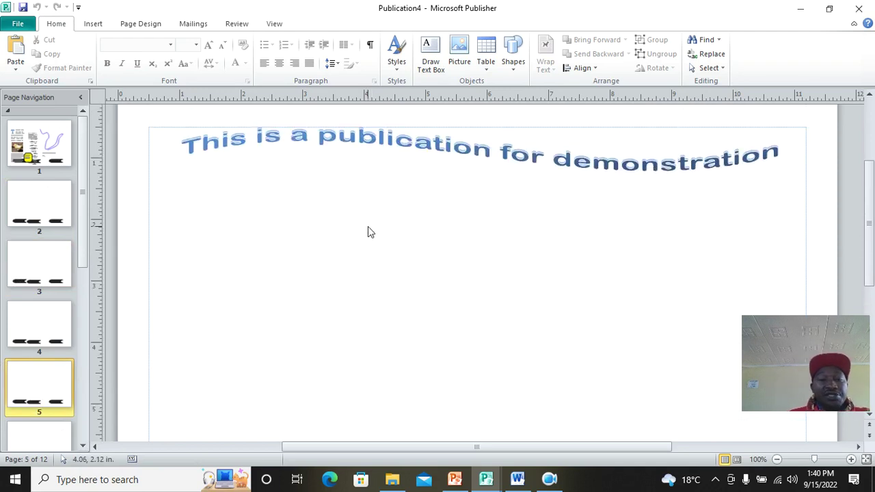
pyautogui.click(26, 200)
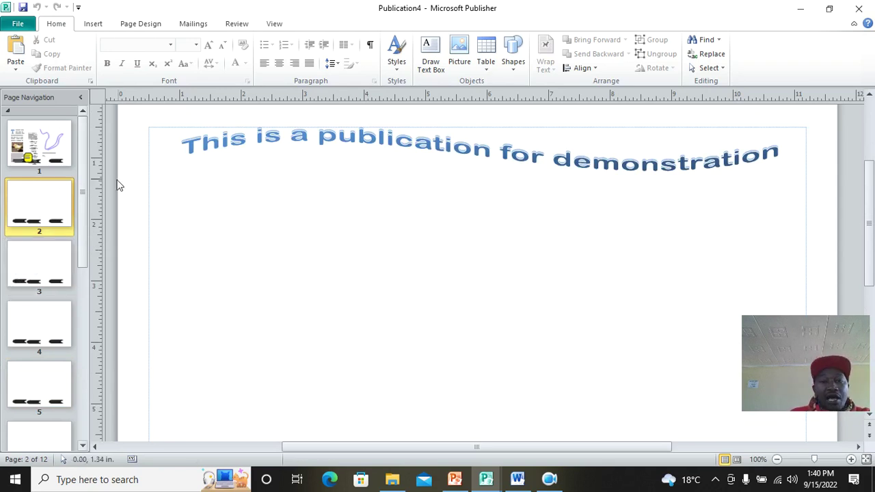
# Step: Insert a table with 5 rows and 6 columns on page 2
pyautogui.click(491, 70)
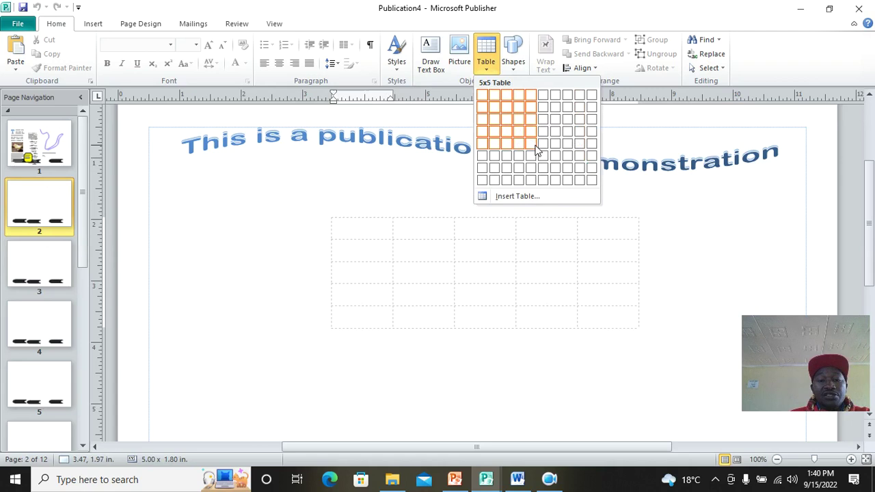
pyautogui.click(521, 198)
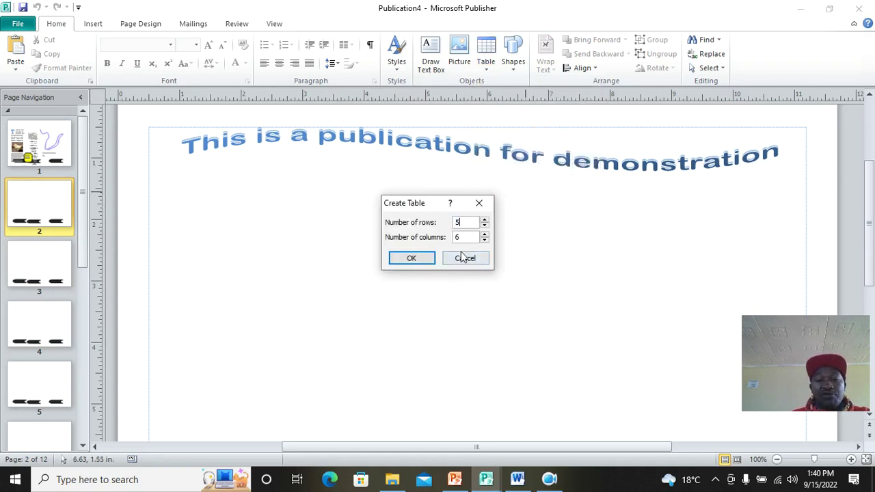
pyautogui.click(414, 259)
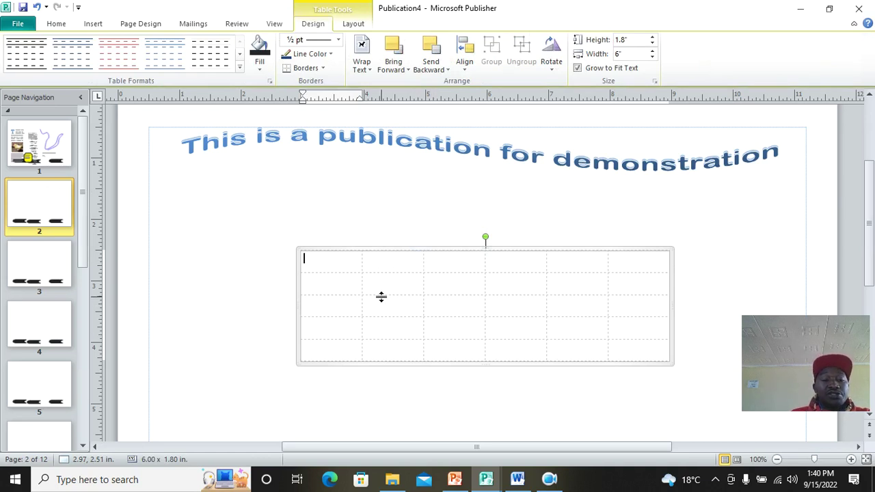
# Step: Format the table with the all-borders preset so every cell has a 1 pt black line
pyautogui.rightClick(328, 251)
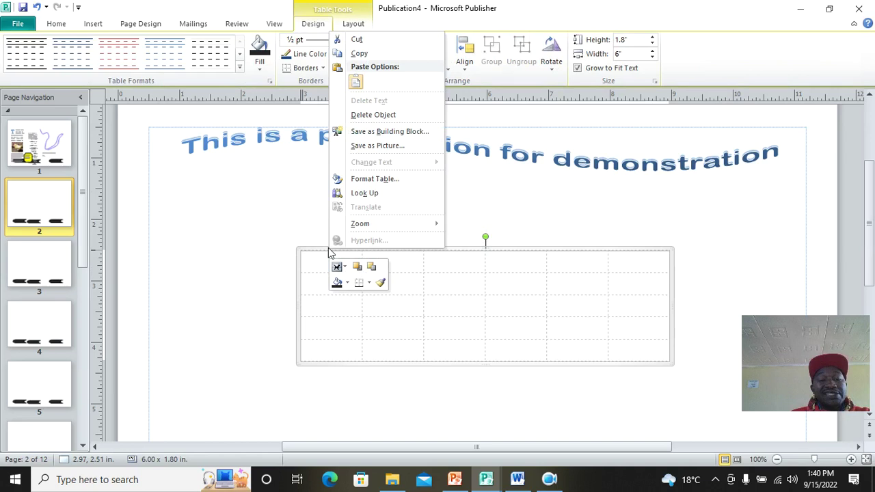
pyautogui.click(375, 179)
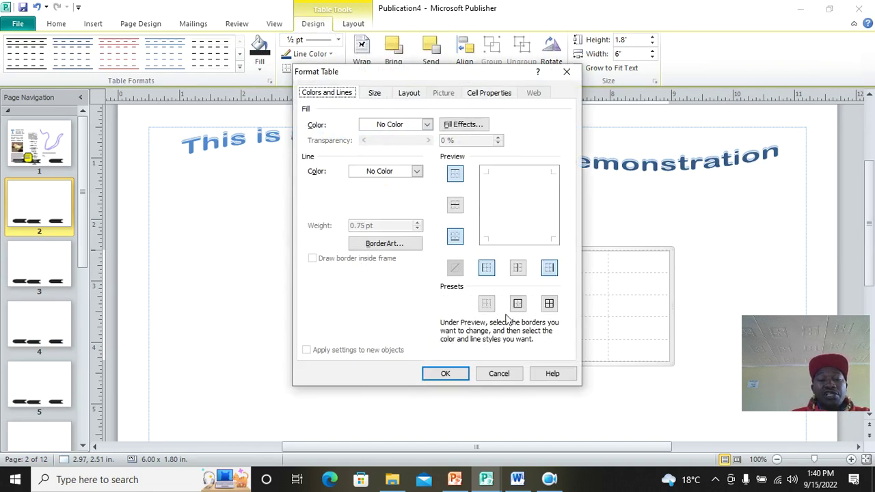
pyautogui.click(548, 303)
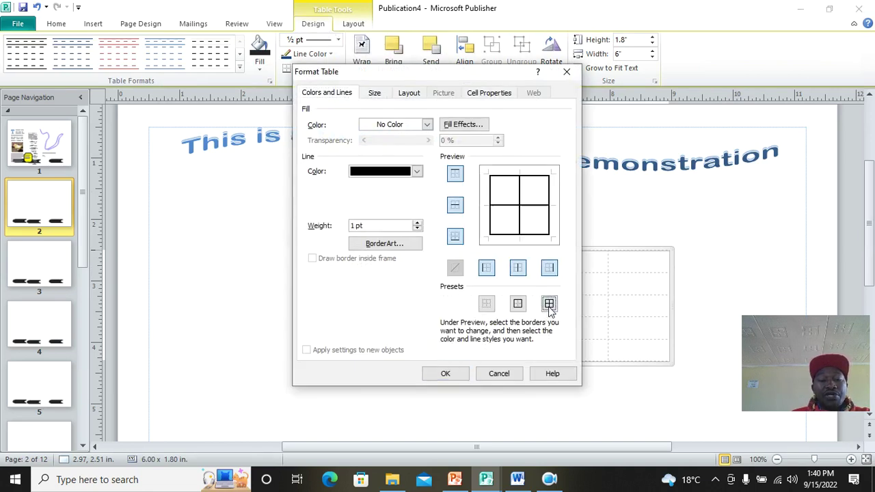
pyautogui.click(461, 374)
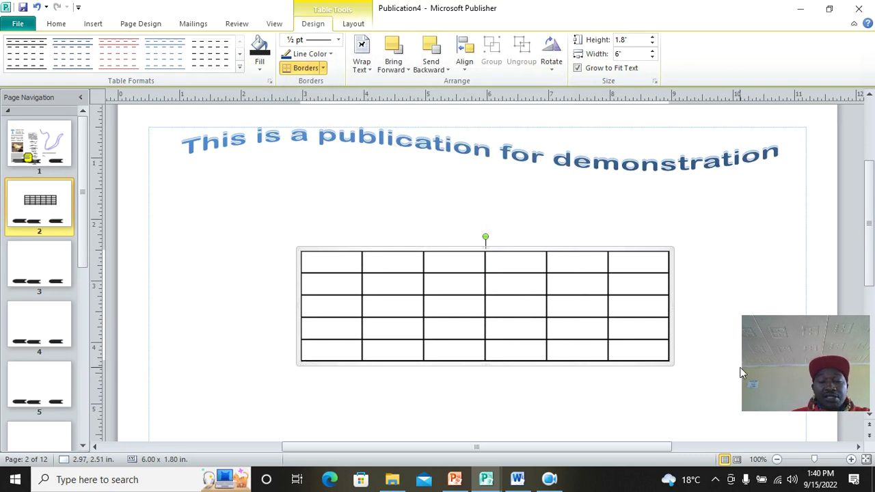
# Step: Enlarge the table upwards and to both sides until it measures about 8.5 x 2.34 in
pyautogui.click(389, 254)
pyautogui.moveTo(390, 247); pyautogui.dragTo(391, 232)
pyautogui.moveTo(298, 299); pyautogui.dragTo(195, 317)
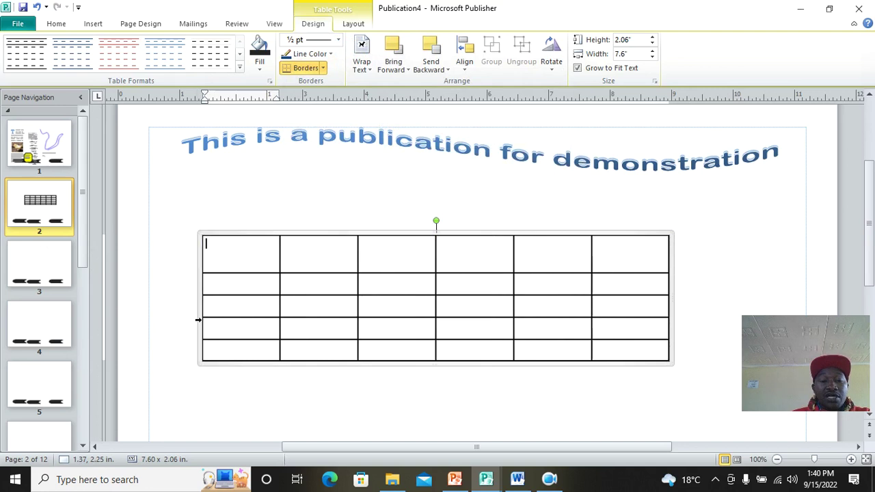
pyautogui.moveTo(672, 366); pyautogui.dragTo(726, 380)
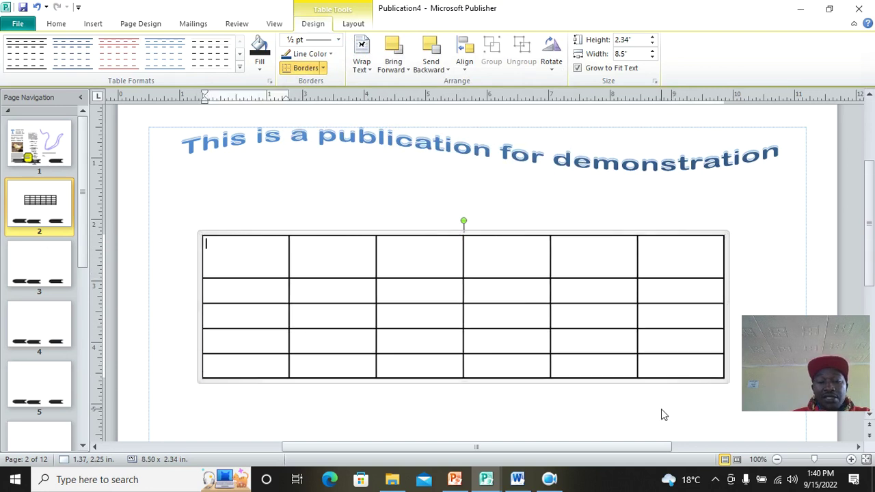
# Step: Fill the table's first row with the headings ADMNO, FIRSTNAME, LASTNAME, AGE, MARKS and REMARKS
pyautogui.click(225, 265)
pyautogui.press('capslock')
pyautogui.write('ADMNO')
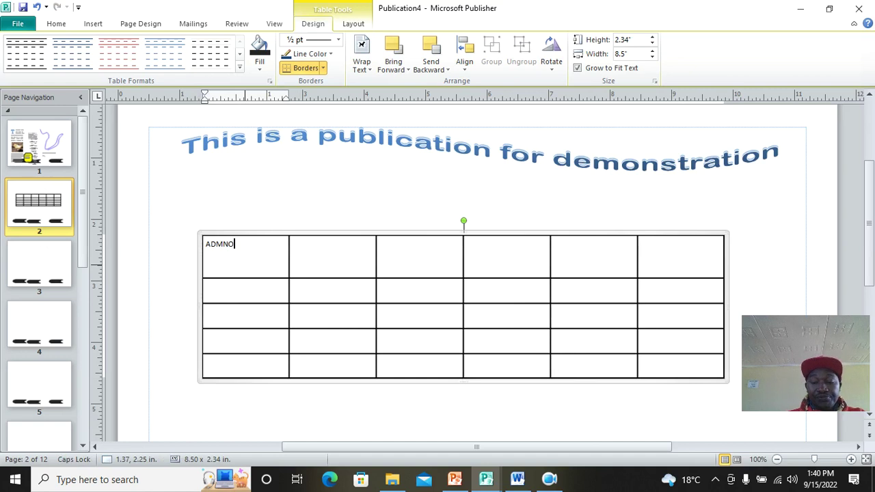
pyautogui.click(294, 244)
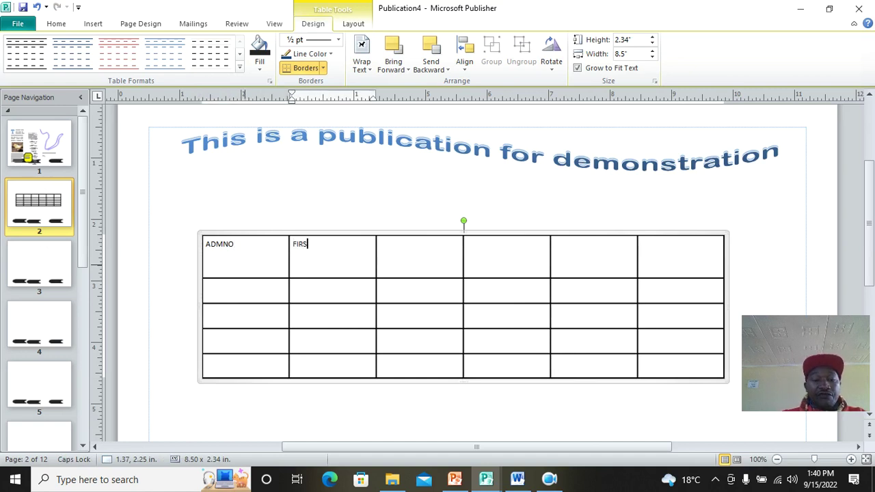
pyautogui.click(381, 244)
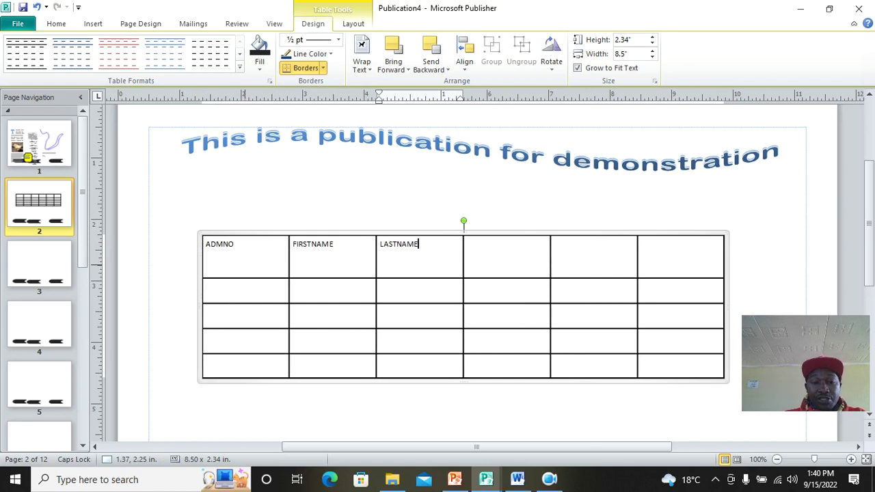
pyautogui.click(468, 244)
pyautogui.write('AGE')
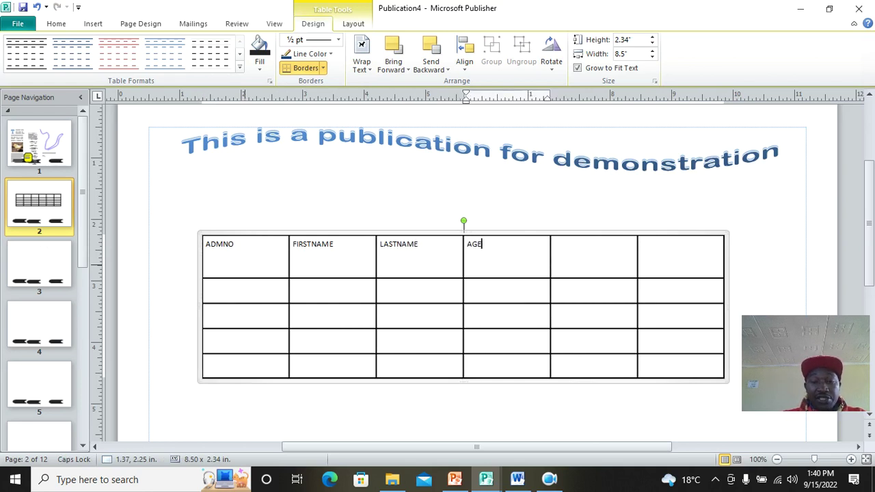
pyautogui.click(554, 244)
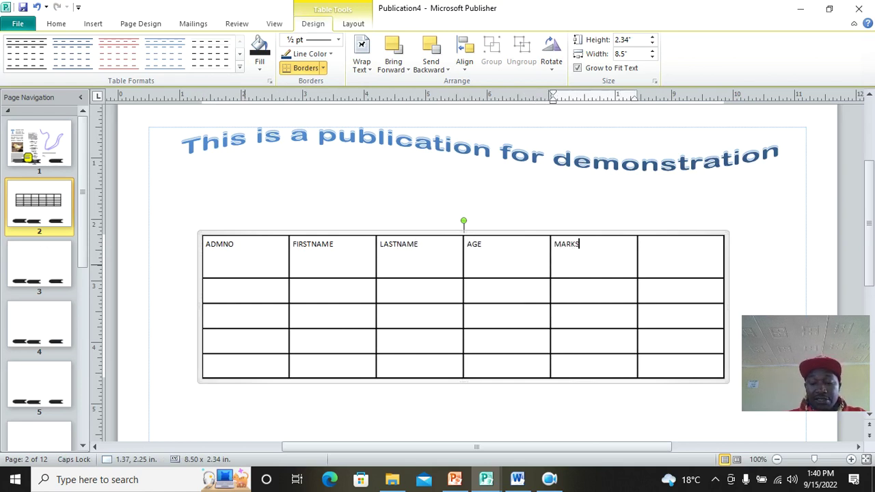
pyautogui.click(642, 244)
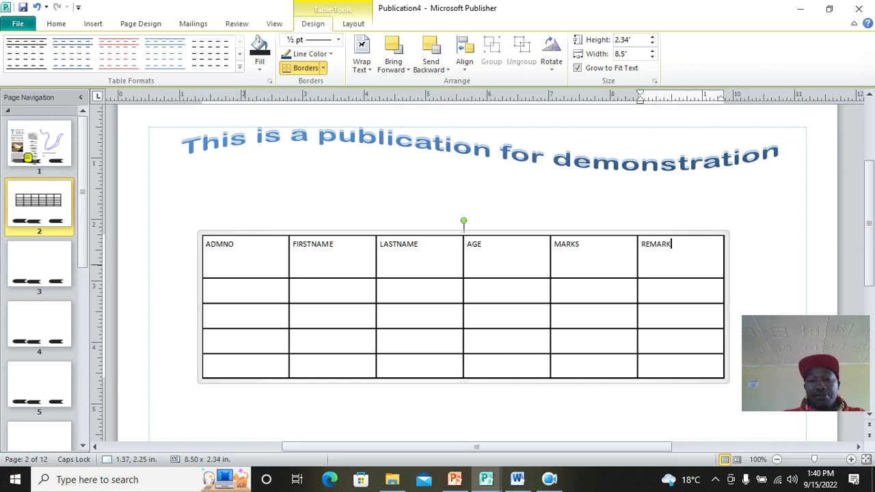
pyautogui.click(233, 293)
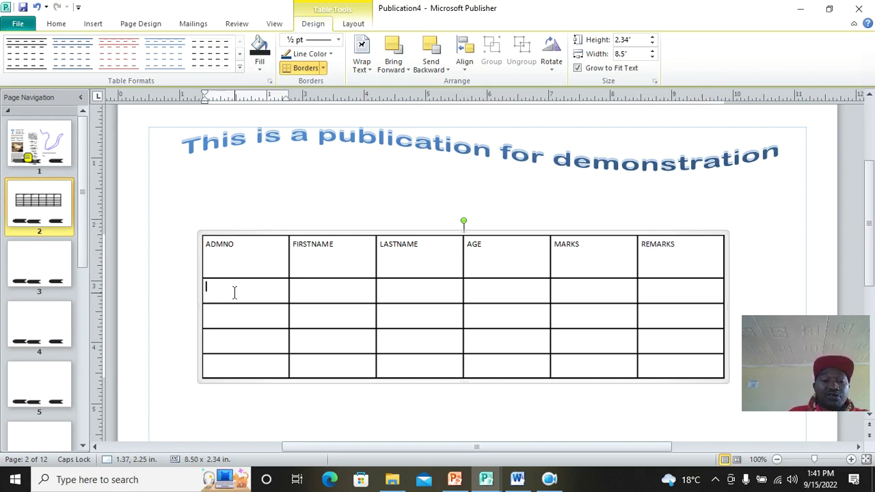
pyautogui.press('Tab')
pyautogui.press('Tab')
# Step: Format the table's heading row text as size 16, bold and underlined
pyautogui.moveTo(671, 253); pyautogui.dragTo(232, 258)
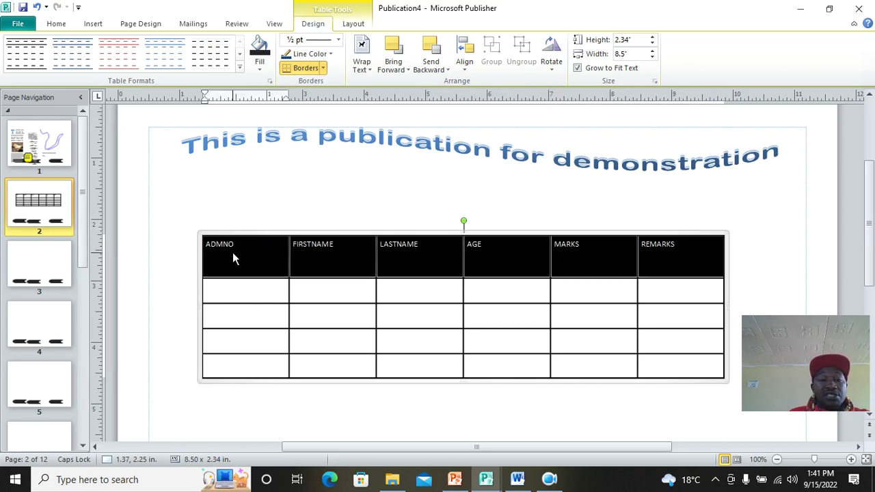
pyautogui.click(54, 23)
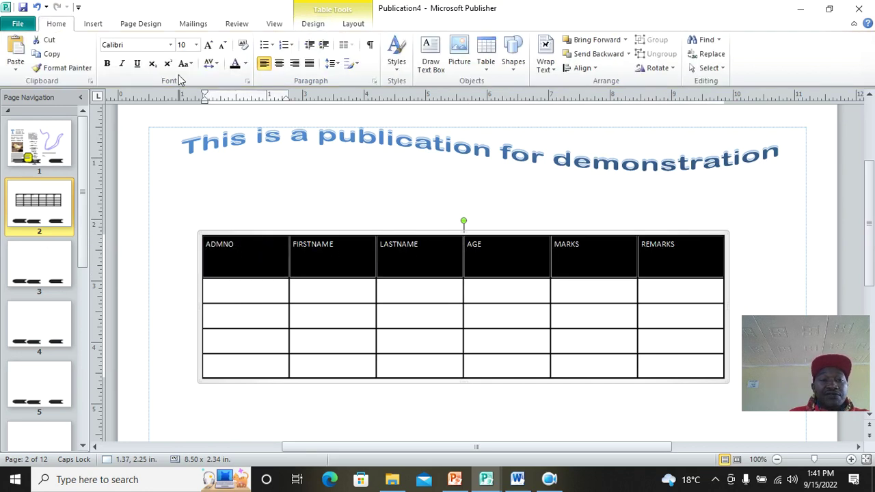
pyautogui.click(196, 44)
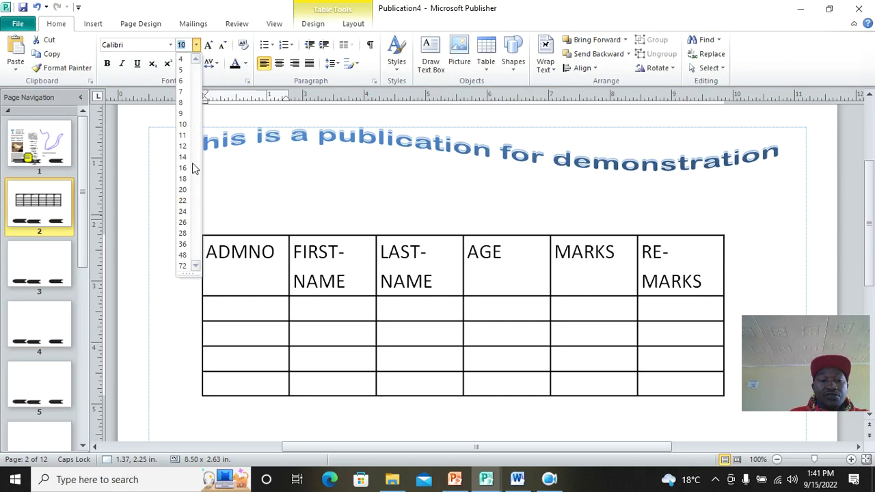
pyautogui.click(183, 168)
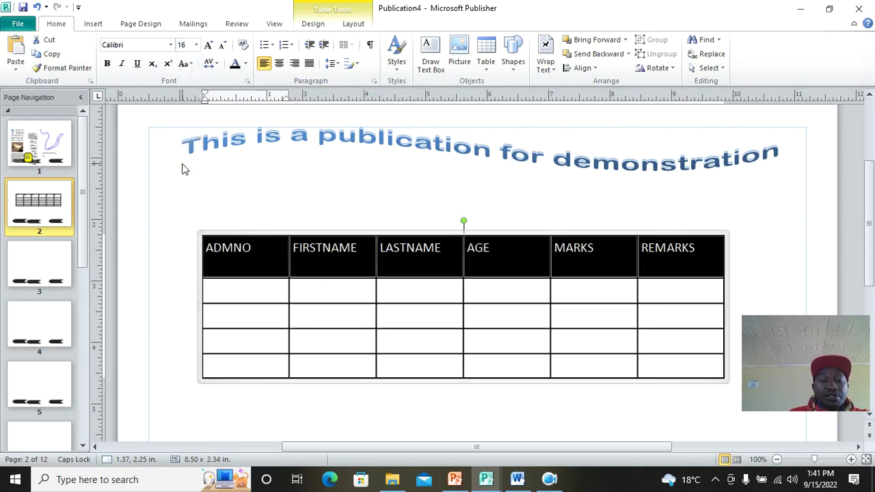
pyautogui.click(107, 64)
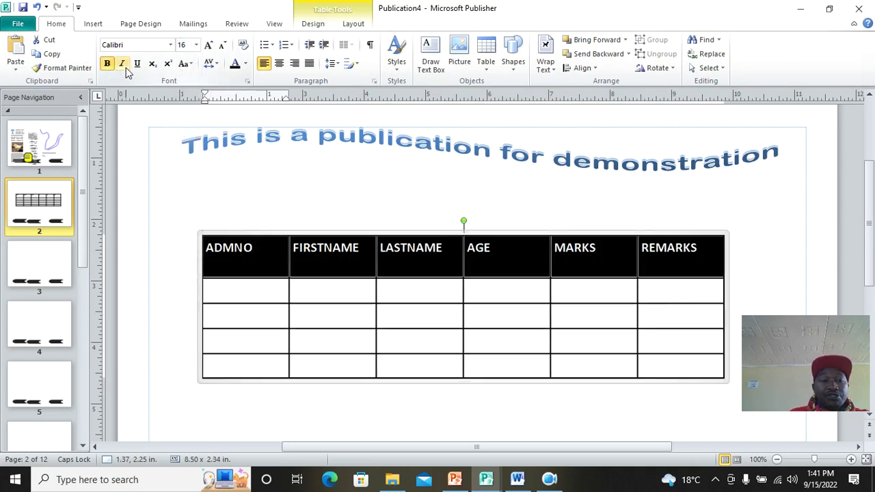
pyautogui.click(137, 63)
pyautogui.click(314, 220)
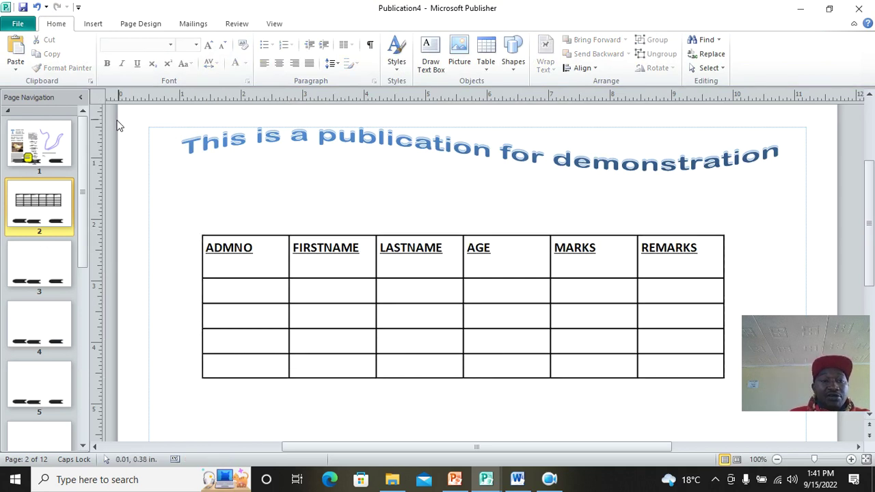
# Step: Go to page 1 and look over its text columns, chicken picture, drawn shapes and formulas
pyautogui.click(93, 25)
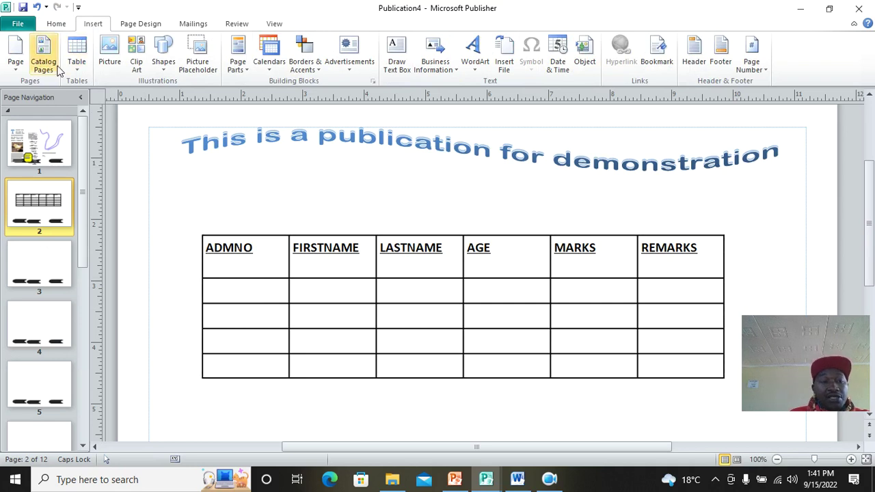
pyautogui.click(47, 150)
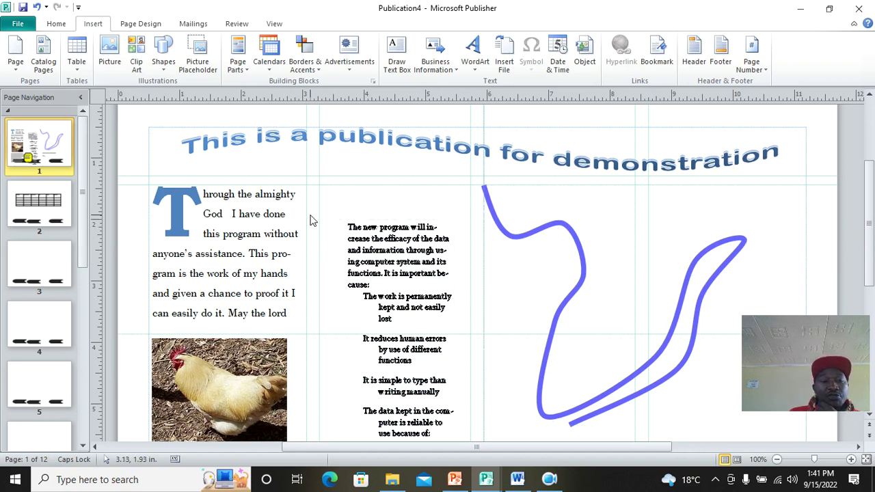
pyautogui.scroll(-2, 311, 220)
pyautogui.click(222, 311)
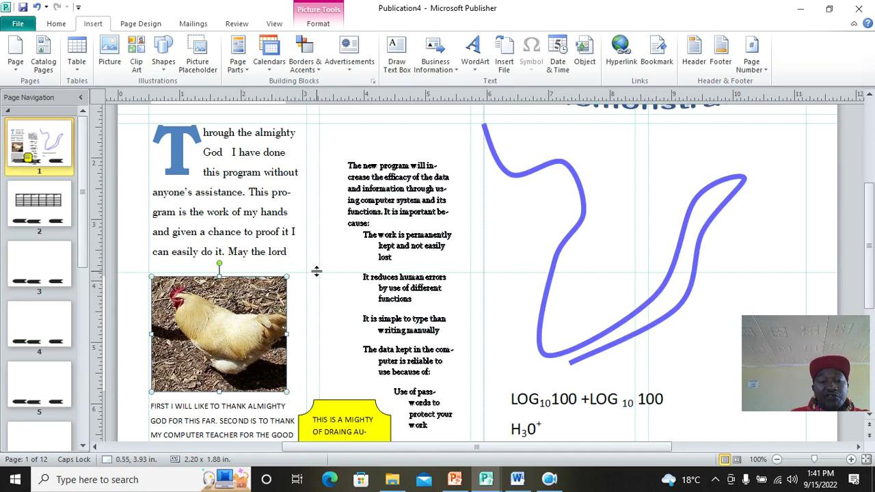
pyautogui.scroll(-4, 316, 271)
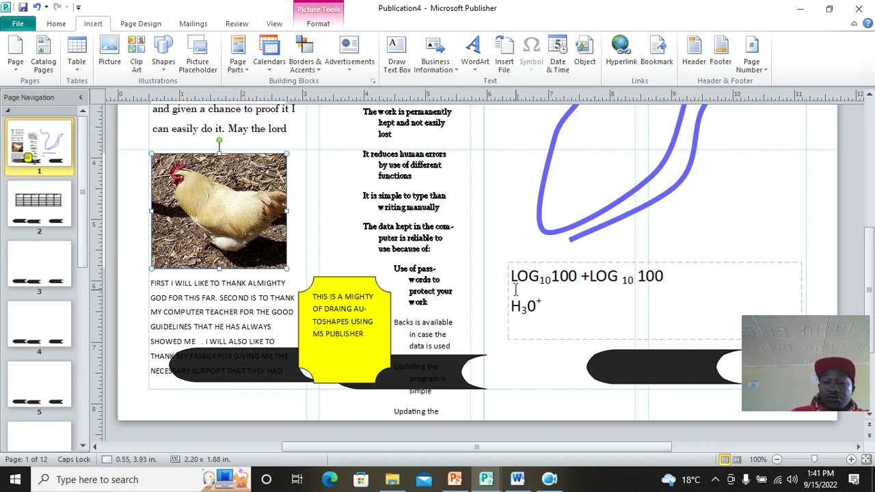
pyautogui.scroll(3, 347, 209)
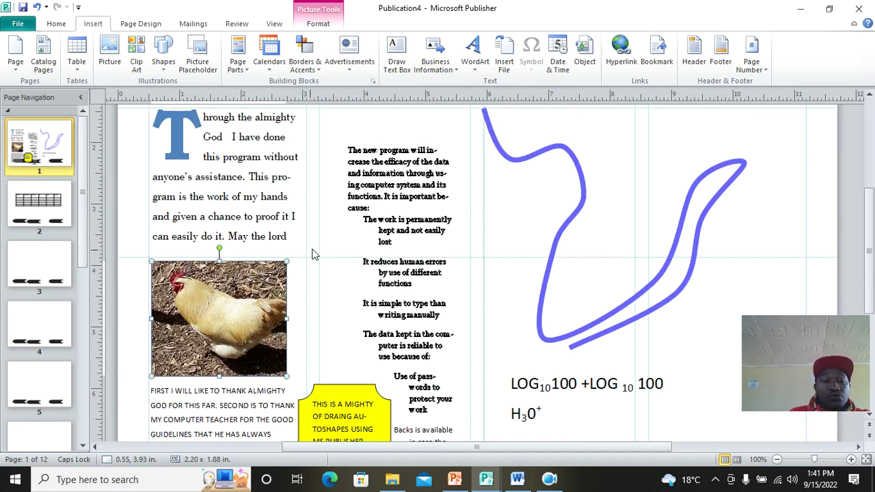
pyautogui.scroll(2, 308, 248)
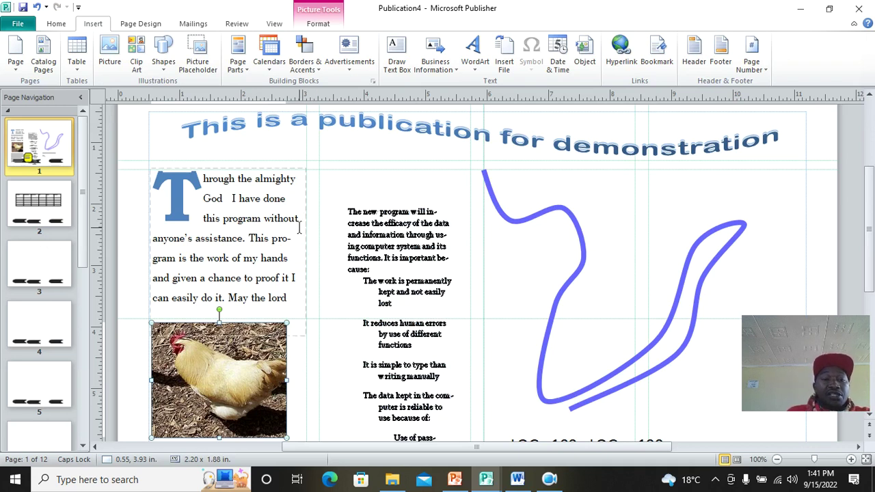
pyautogui.scroll(-7, 521, 223)
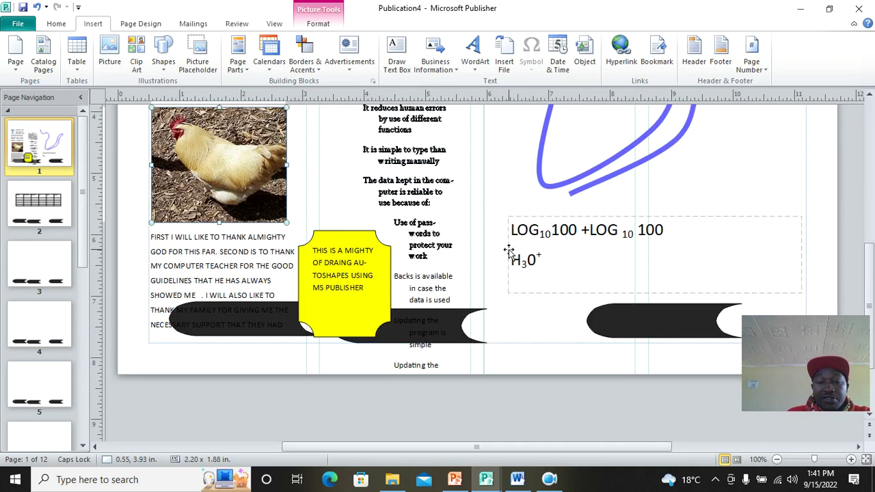
# Step: Widen the text box with the LOG and H3O formulas on both sides to about 5.43 in
pyautogui.click(511, 251)
pyautogui.moveTo(507, 254); pyautogui.dragTo(484, 254)
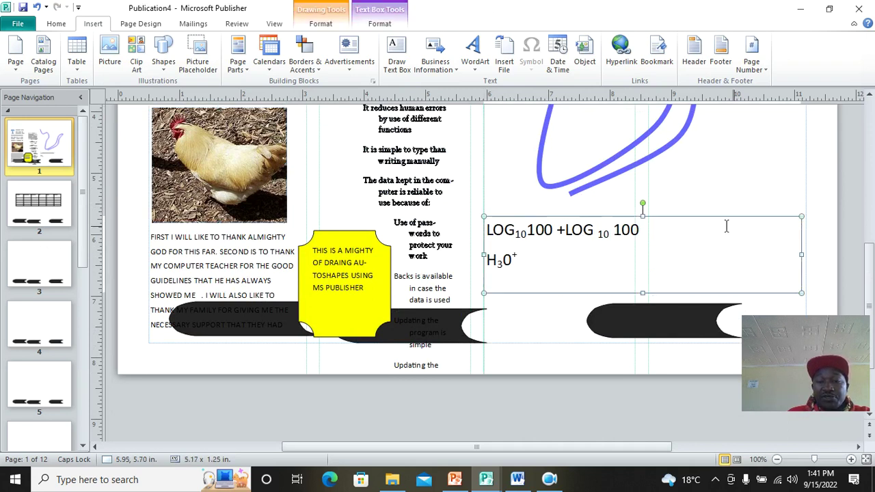
pyautogui.moveTo(801, 252); pyautogui.dragTo(817, 251)
# Step: Draw a flowchart document shape about 3.35 x 0.95 in on the blank area above page 1 and fill it red
pyautogui.scroll(4, 432, 195)
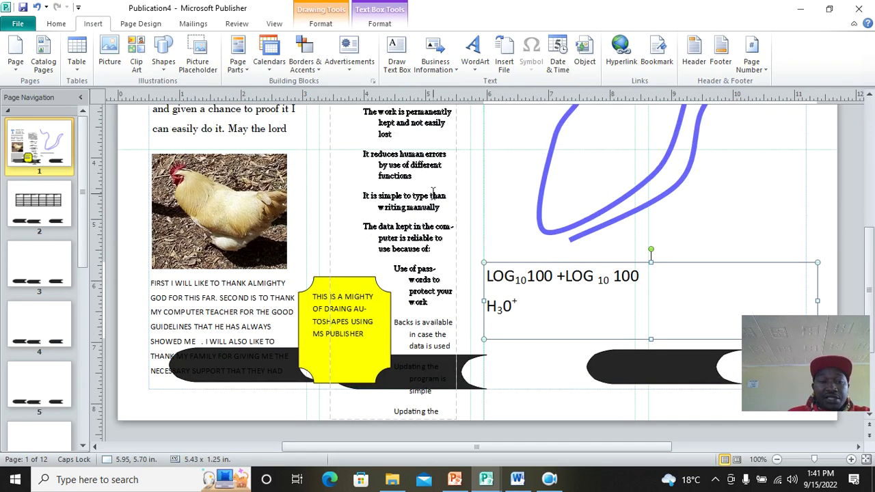
pyautogui.scroll(7, 433, 193)
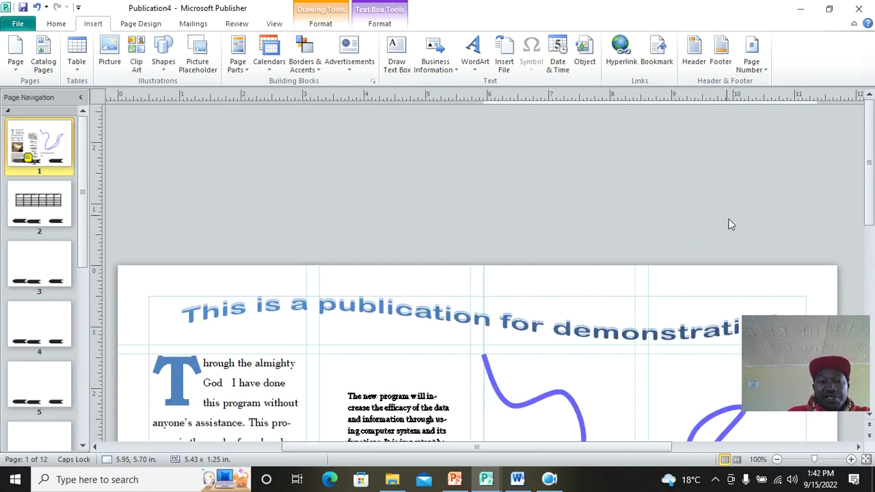
pyautogui.click(164, 69)
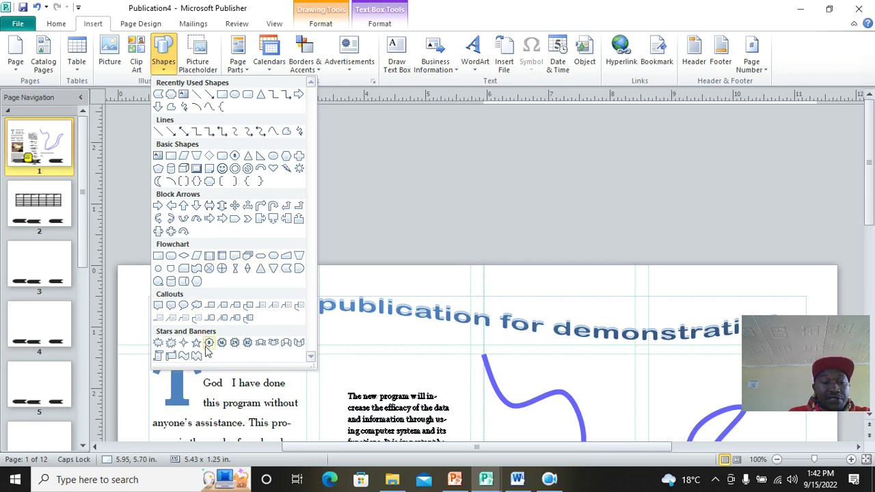
pyautogui.click(234, 256)
pyautogui.moveTo(264, 127); pyautogui.dragTo(470, 184)
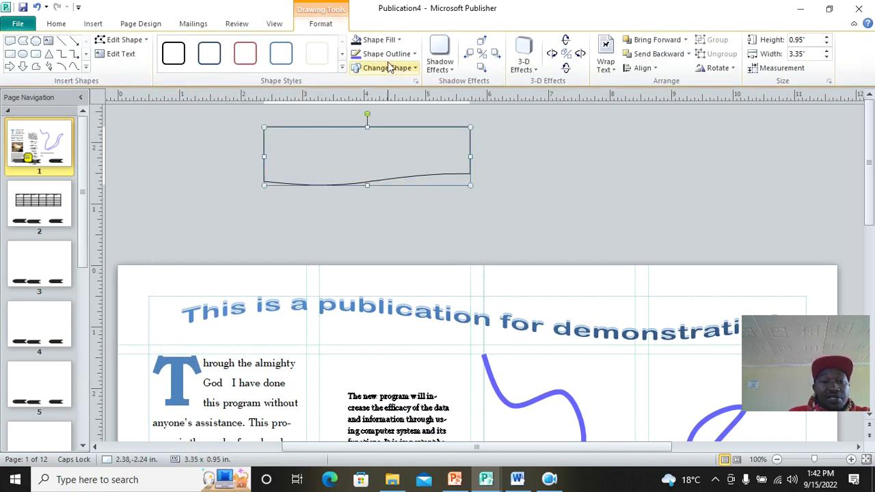
pyautogui.click(390, 41)
pyautogui.click(366, 132)
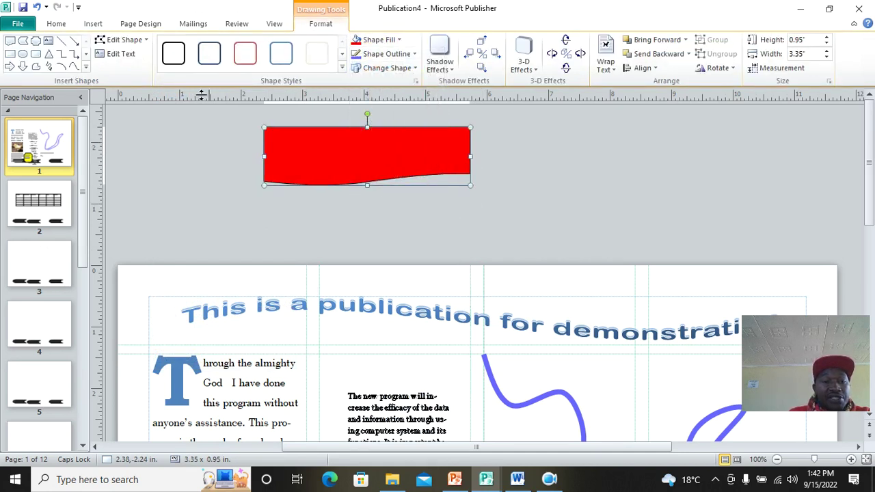
# Step: Draw a diamond about 1.95 x 1.62 in overlapping the lower edge of the red flowchart document shape and fill it red
pyautogui.click(93, 24)
pyautogui.click(162, 60)
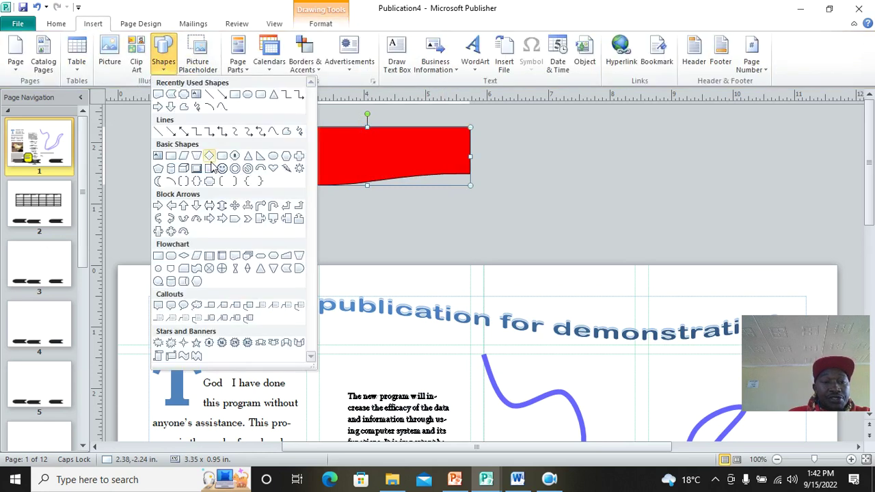
pyautogui.click(208, 155)
pyautogui.moveTo(332, 151); pyautogui.dragTo(452, 250)
pyautogui.moveTo(396, 210); pyautogui.dragTo(380, 208)
pyautogui.click(375, 40)
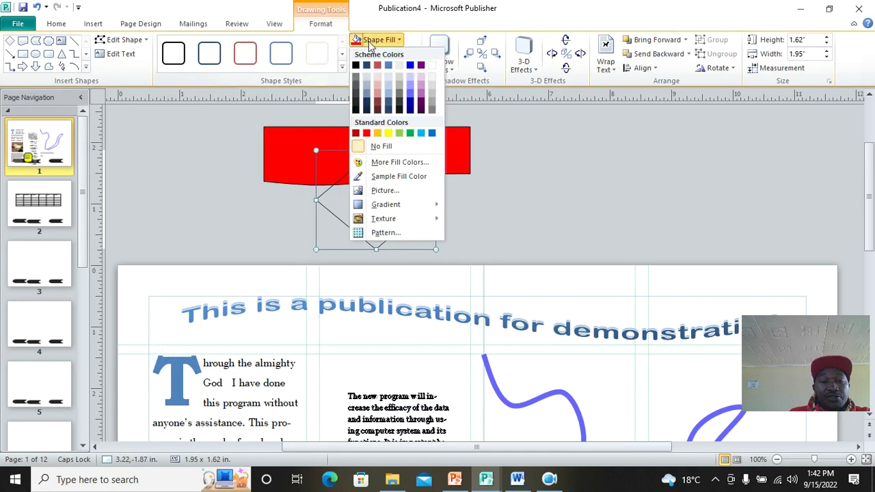
pyautogui.click(366, 133)
pyautogui.click(498, 188)
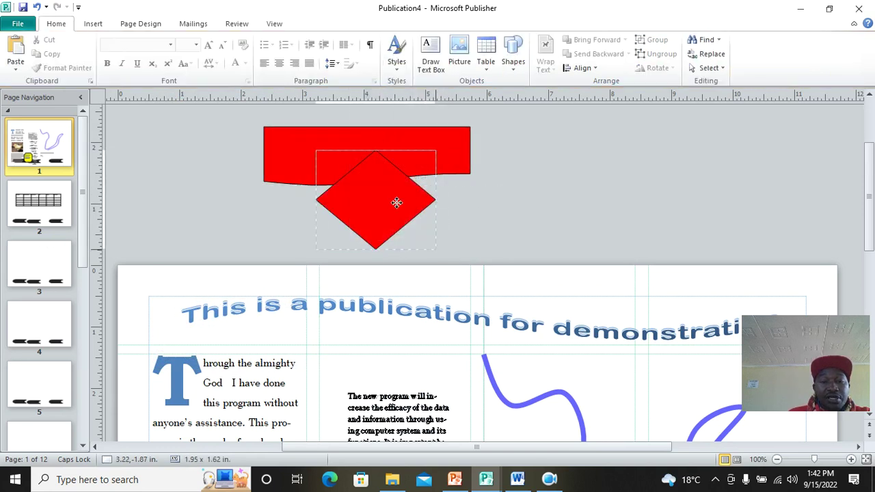
# Step: Shift the red diamond slightly to centre it under the document shape and send it backward behind that shape
pyautogui.moveTo(396, 201); pyautogui.dragTo(386, 208)
pyautogui.click(503, 205)
pyautogui.click(381, 191)
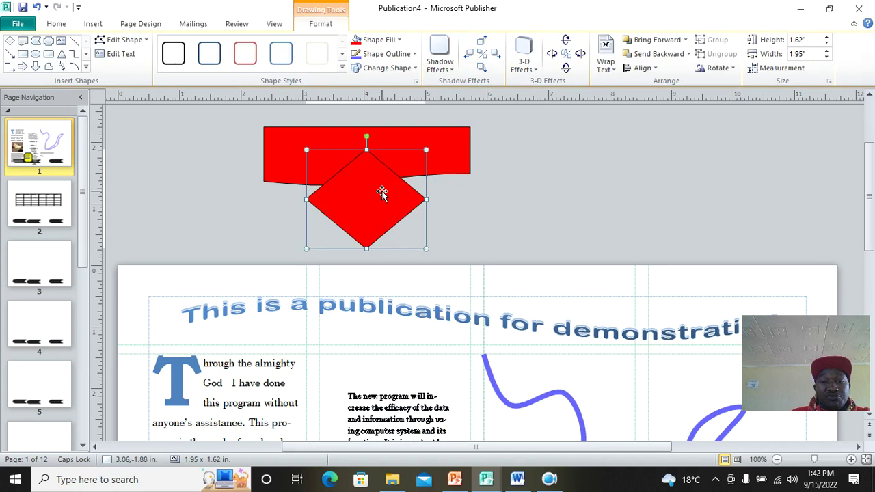
pyautogui.click(660, 58)
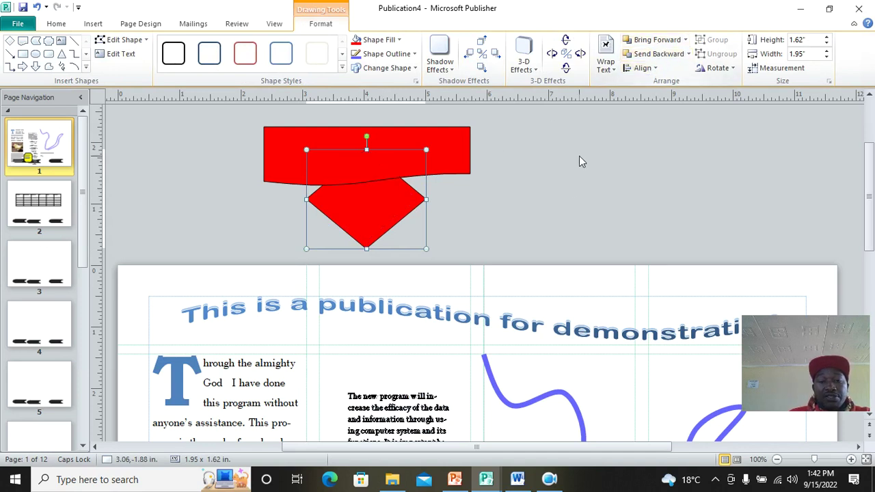
pyautogui.click(562, 190)
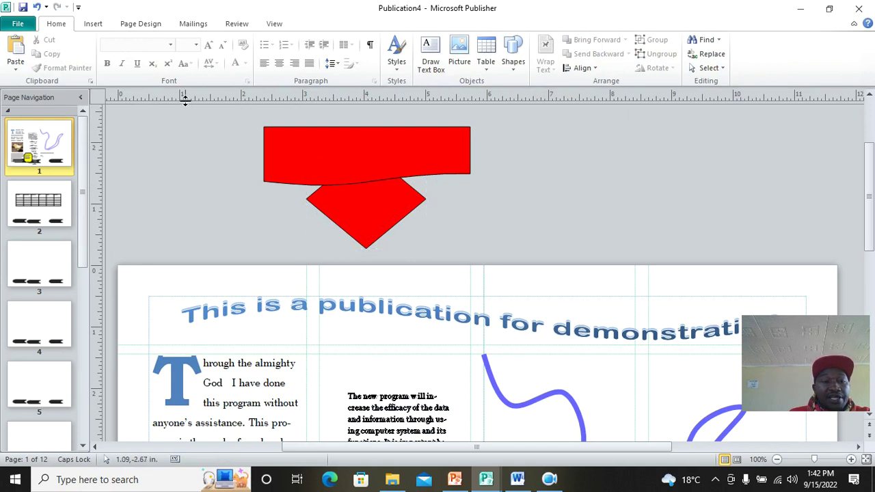
# Step: Open the gallery of insertable shapes
pyautogui.click(93, 23)
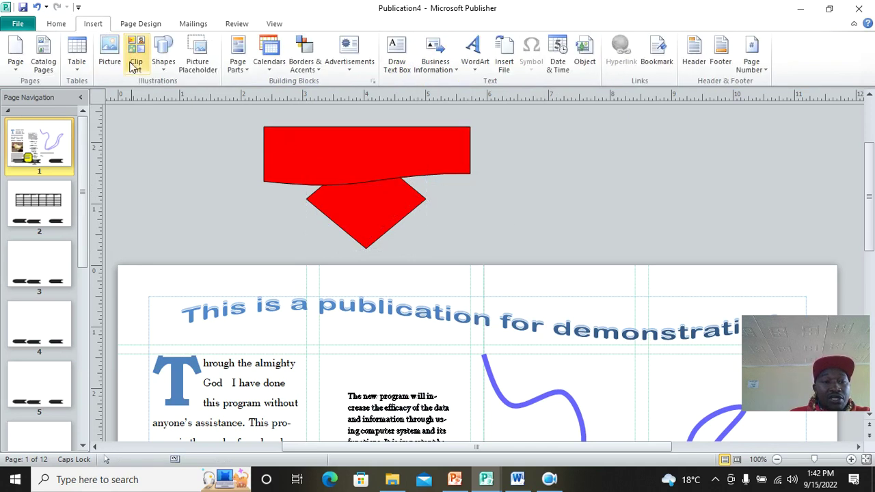
pyautogui.click(165, 69)
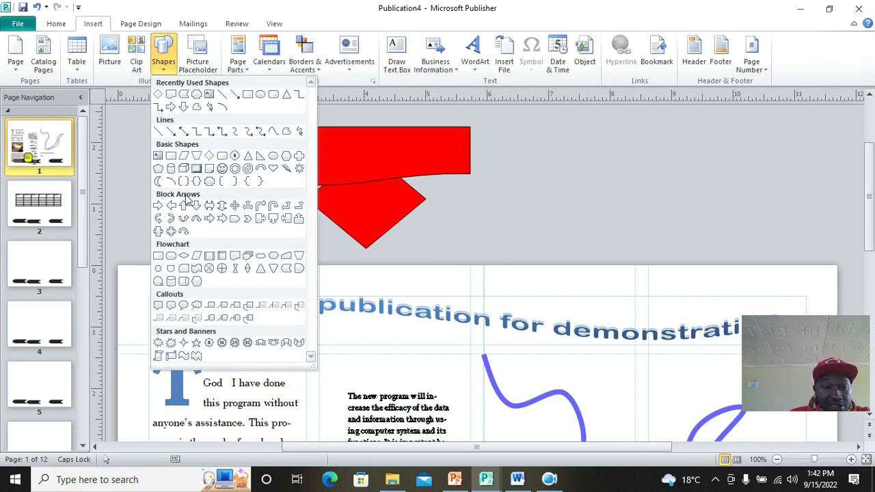